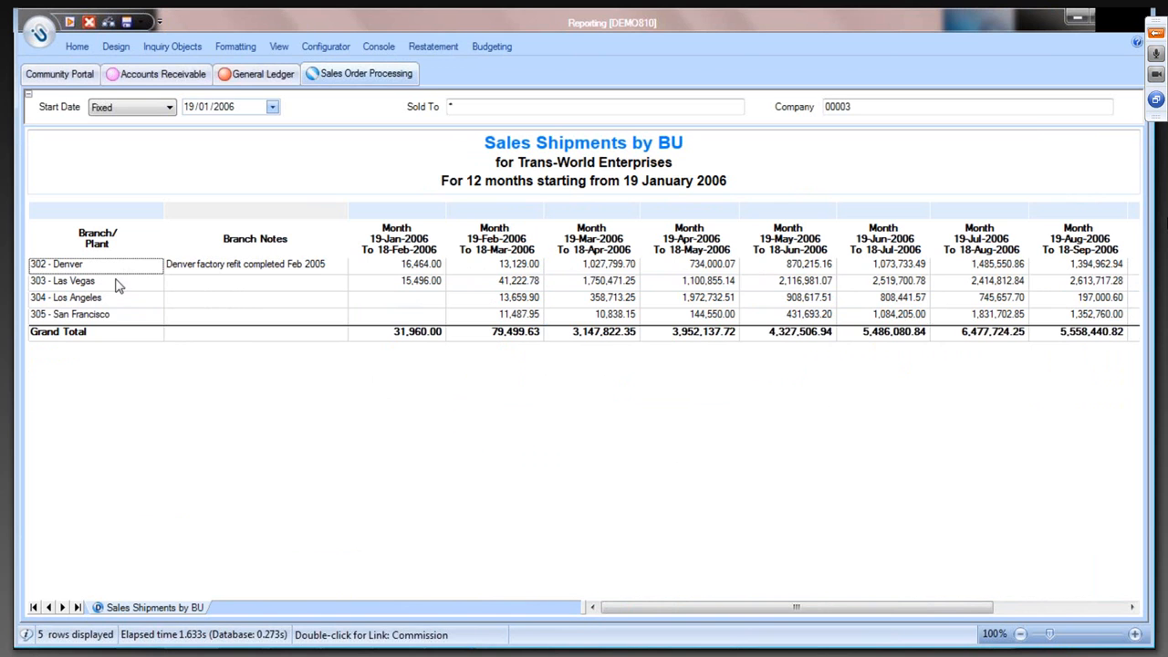
# - Start comment entry for the Branch Notes column of the Sales Shipments by BU report
pyautogui.click(105, 283)
pyautogui.keyDown('shift'); pyautogui.click(123, 315); pyautogui.keyUp('shift')
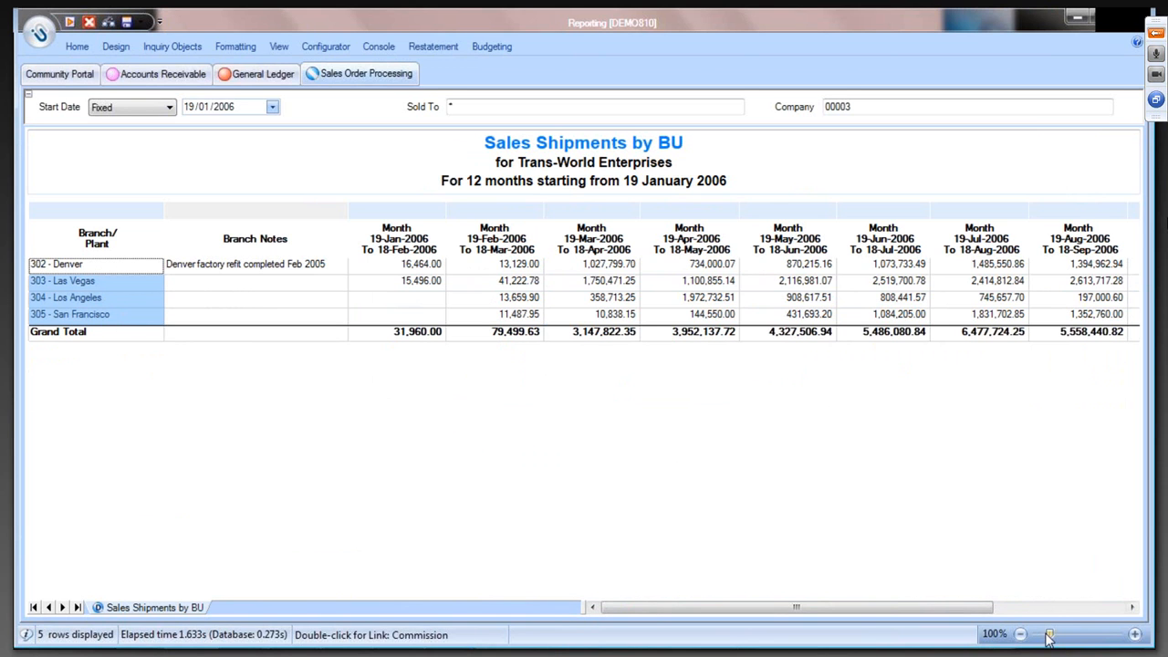
pyautogui.moveTo(1050, 633); pyautogui.dragTo(1074, 642)
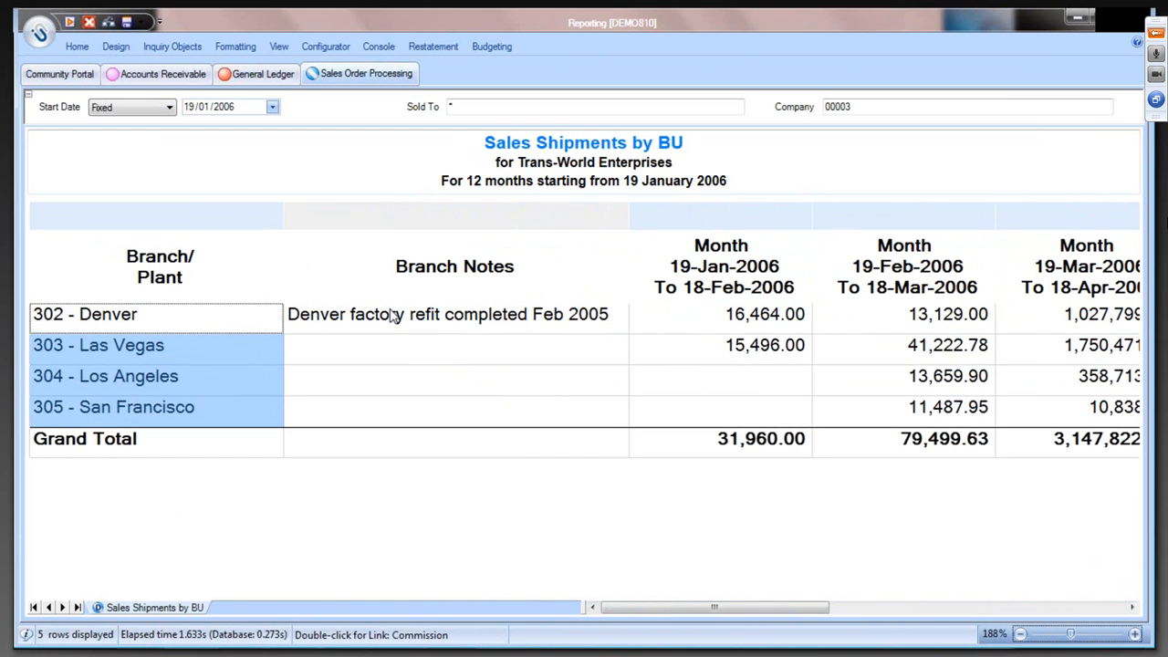
pyautogui.click(399, 316)
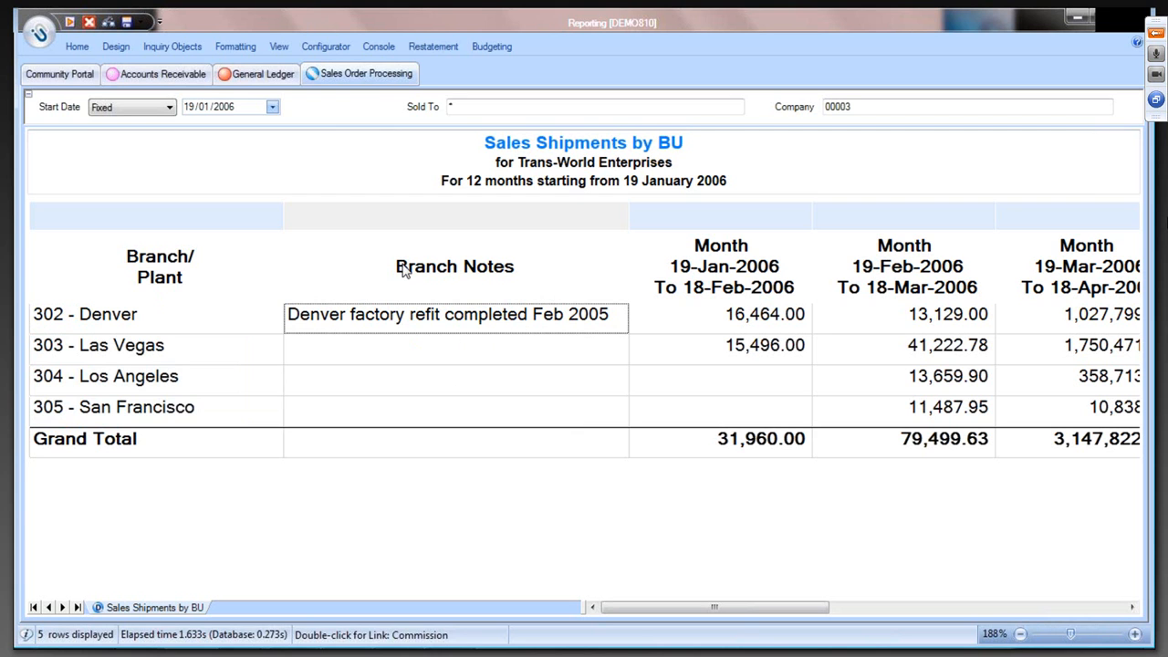
pyautogui.click(78, 48)
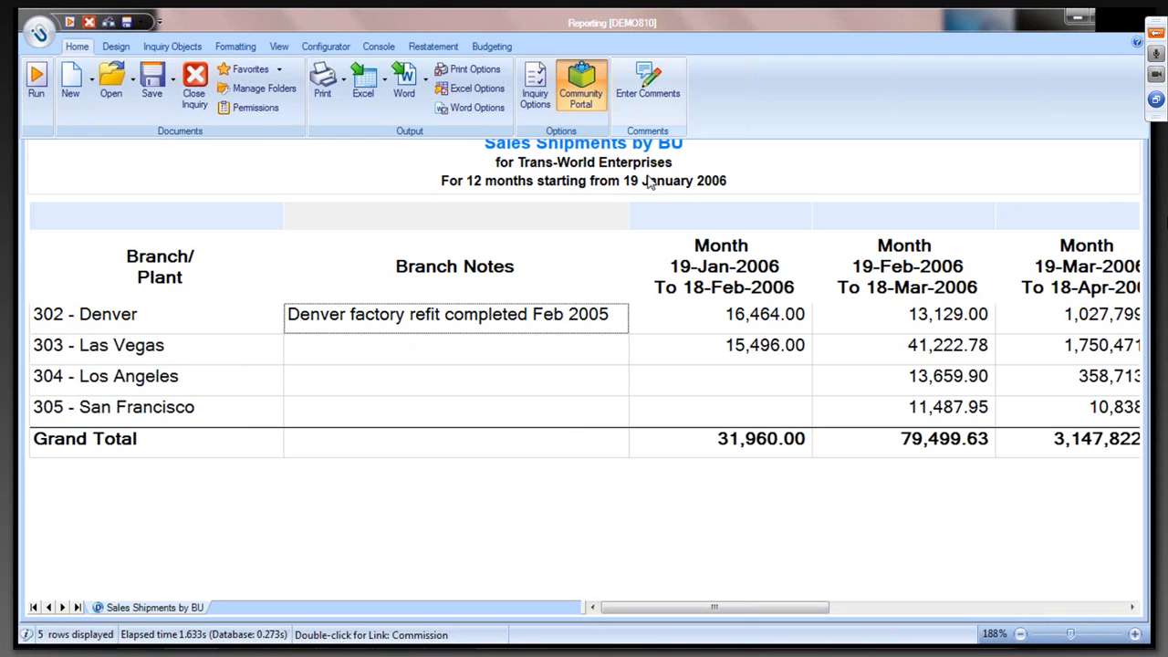
pyautogui.click(656, 95)
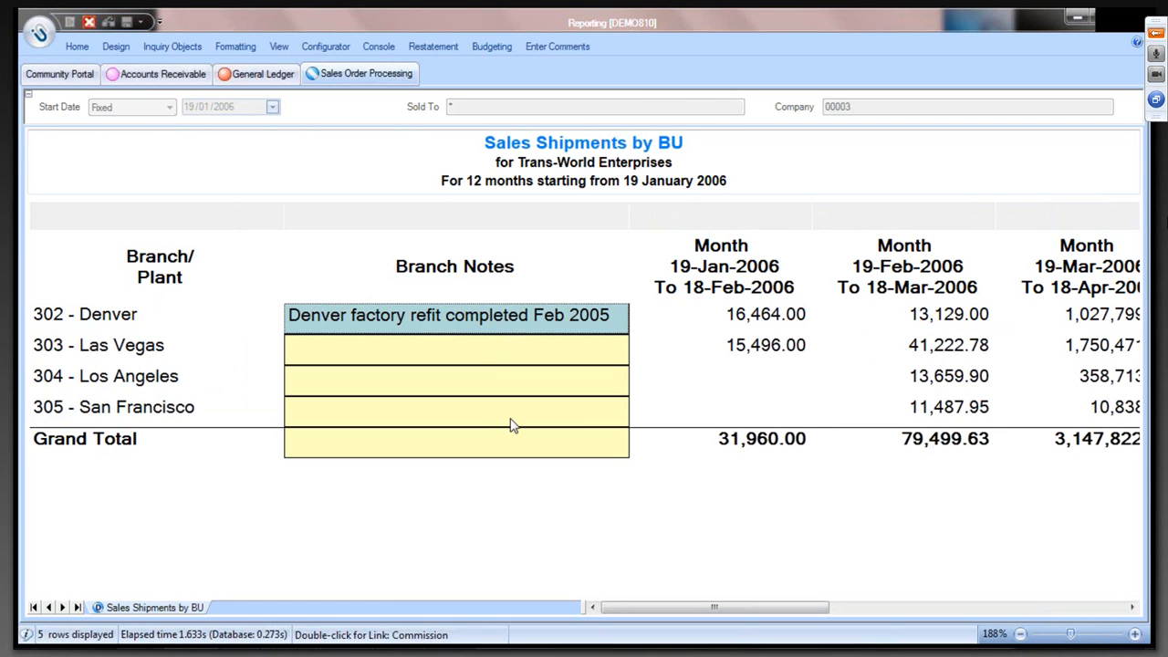
# - Enter the branch note "Comments as long as you need them to be in this version" for 303 - Las Vegas
pyautogui.click(385, 385)
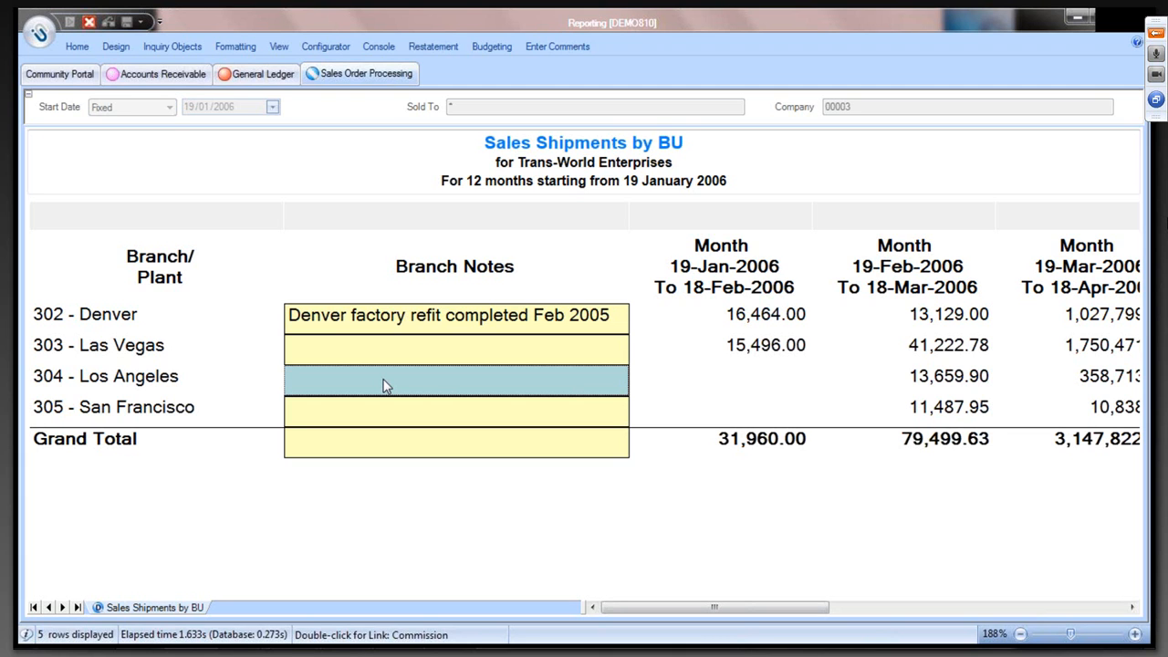
pyautogui.click(384, 381)
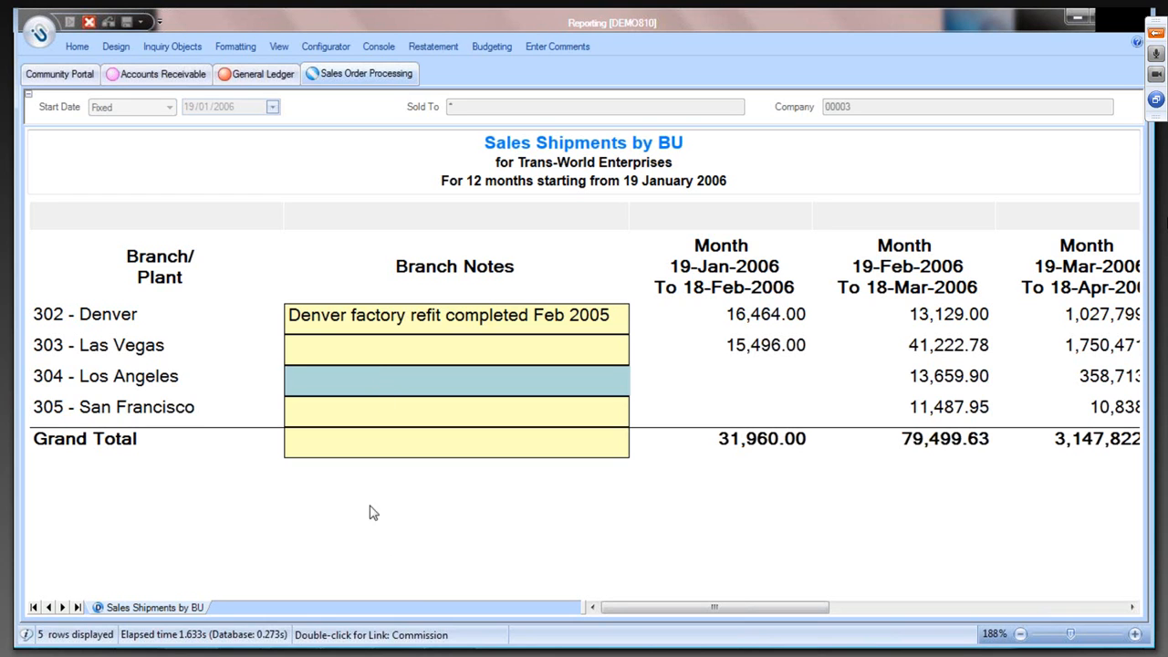
pyautogui.click(370, 351)
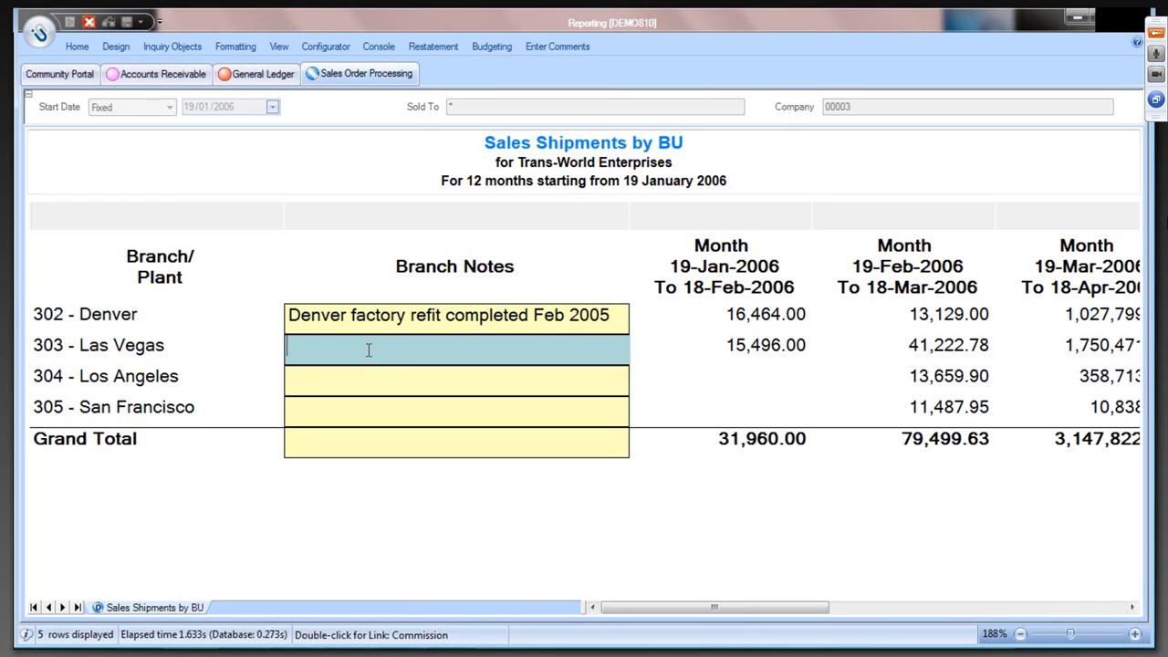
pyautogui.write('Comments as long as')
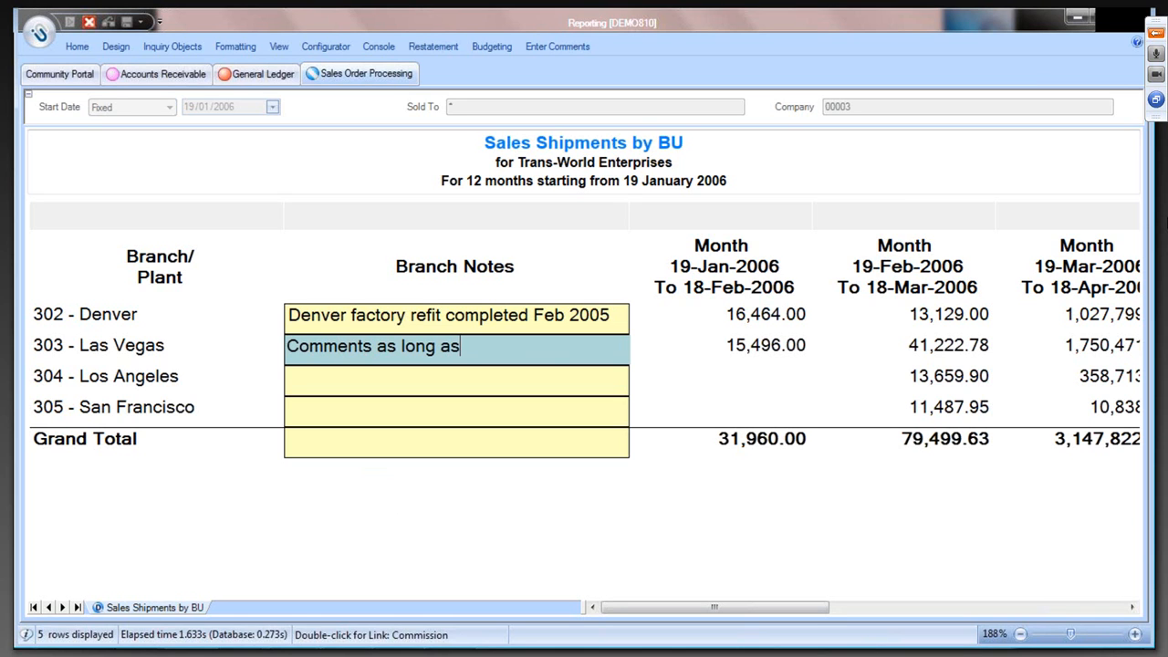
pyautogui.write(' you need t')
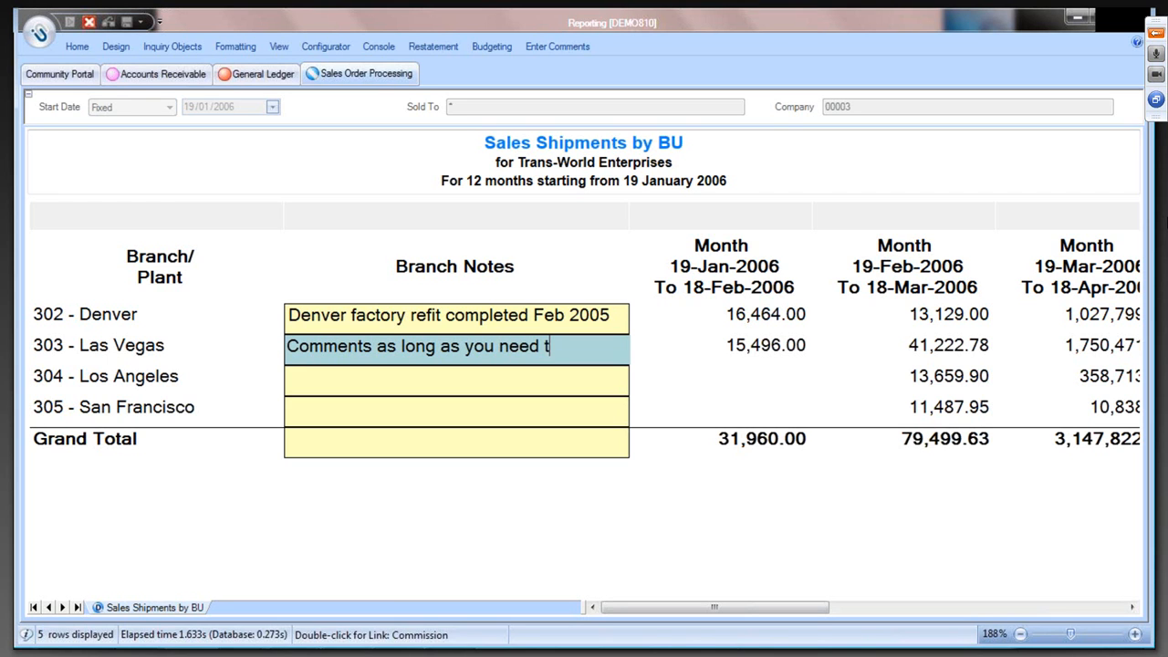
pyautogui.write('hem to be')
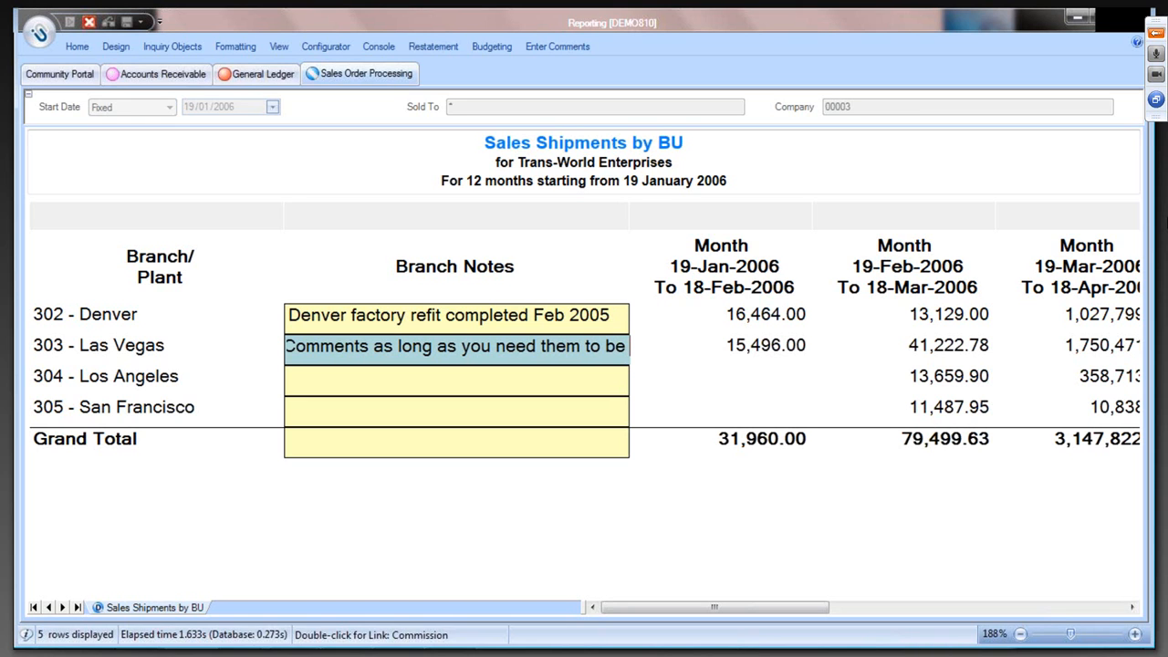
pyautogui.write(' in this version')
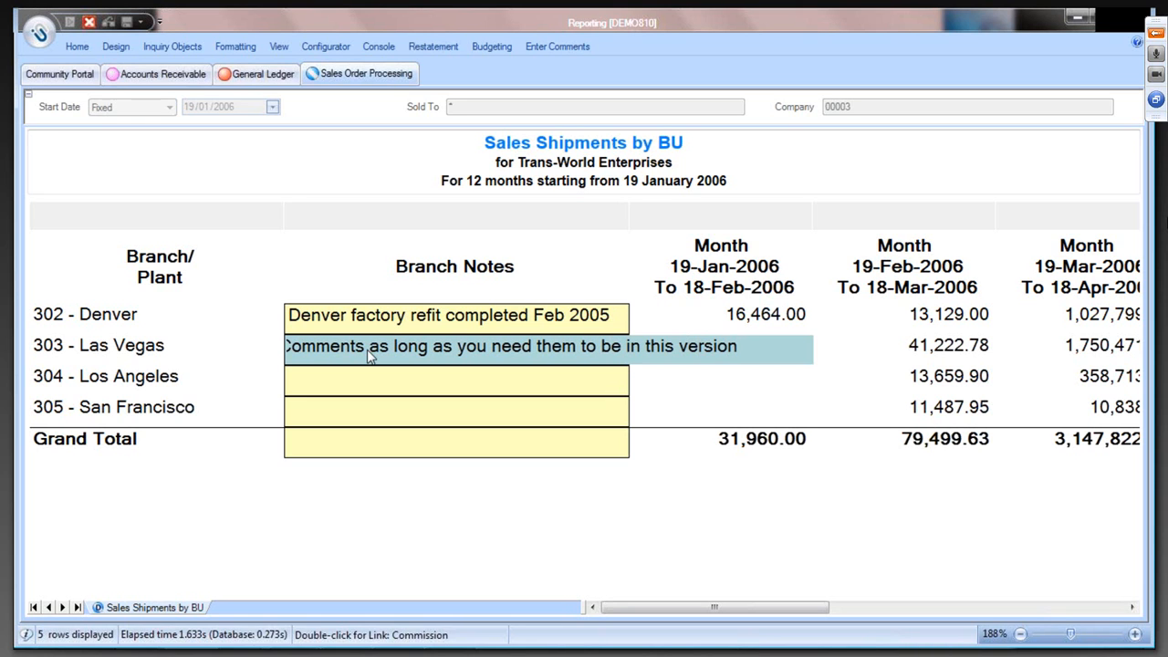
pyautogui.press('Return')
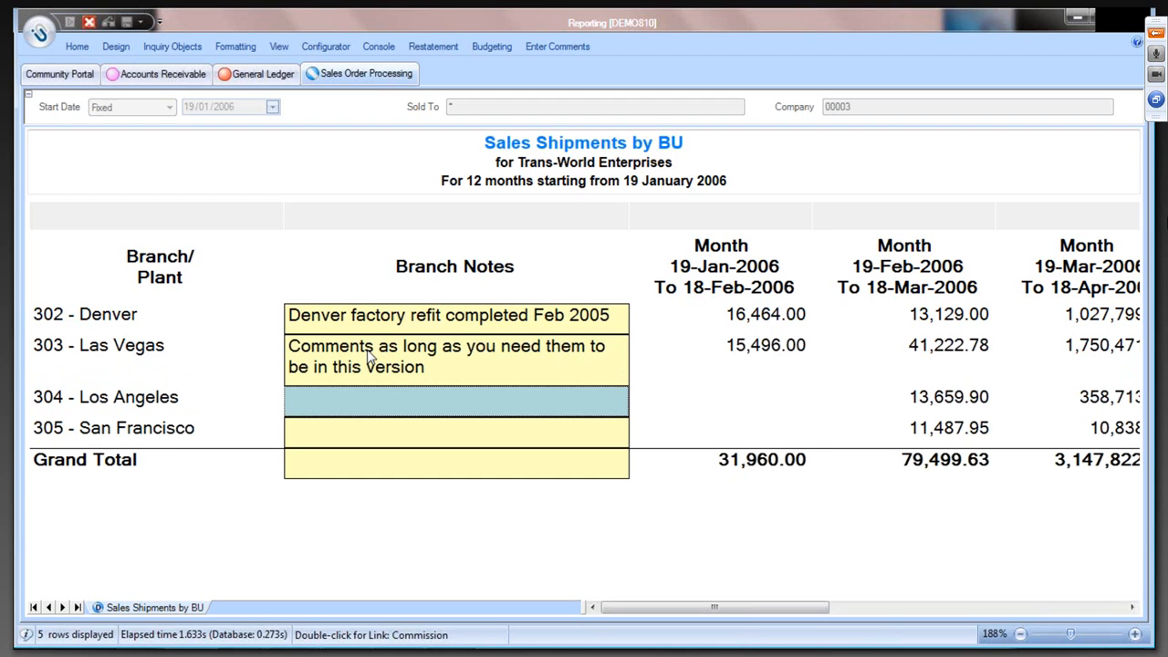
# - Finish comment entry so the branch notes are saved, and check the Denver and Las Vegas notes
pyautogui.click(78, 46)
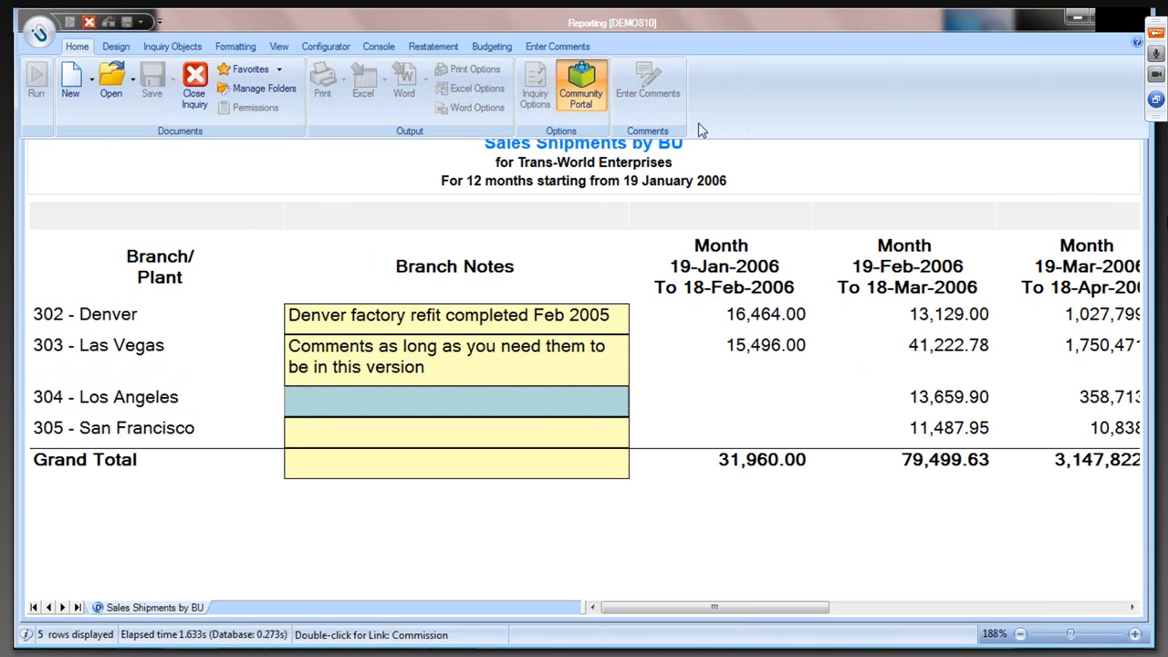
pyautogui.doubleClick(78, 47)
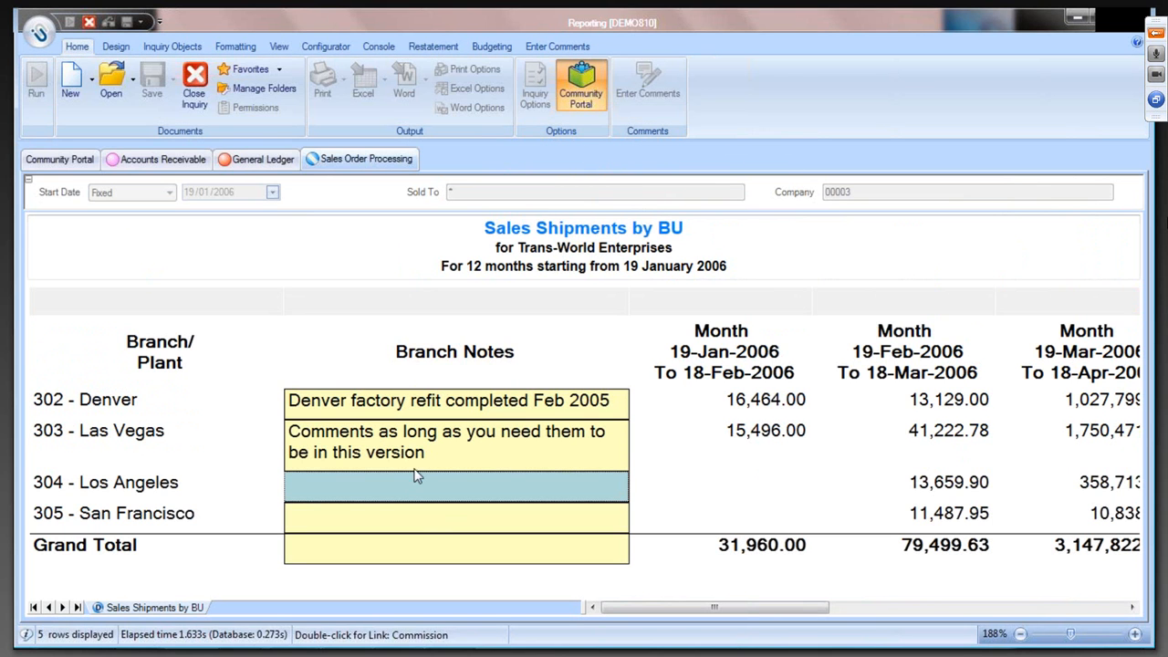
pyautogui.click(558, 47)
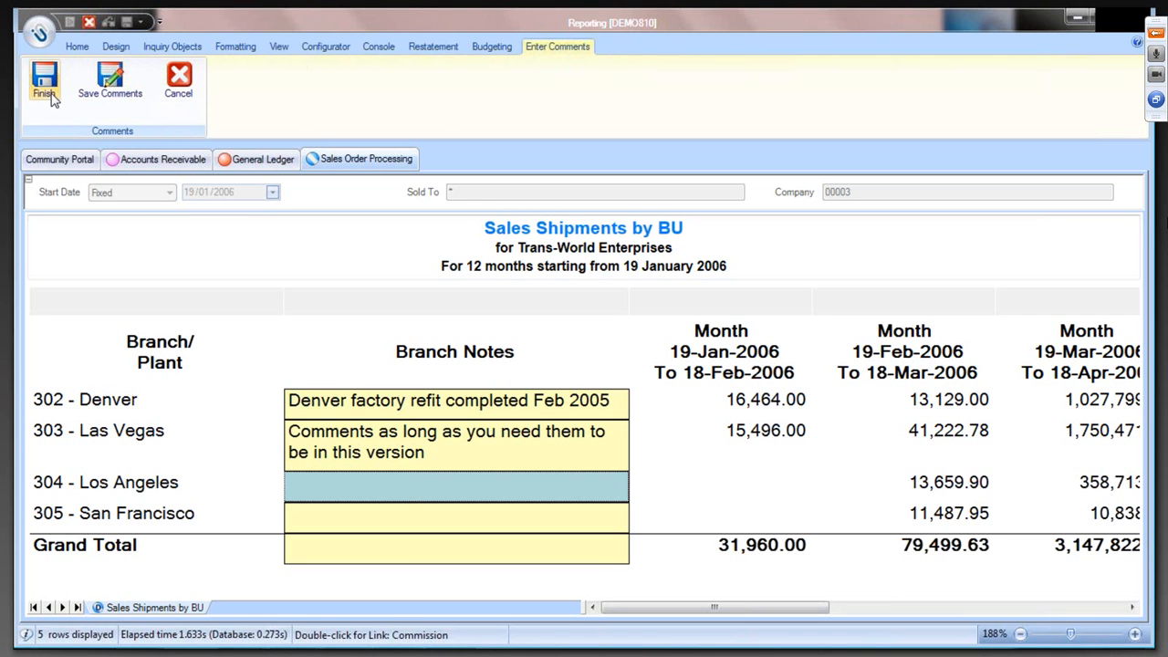
pyautogui.click(48, 91)
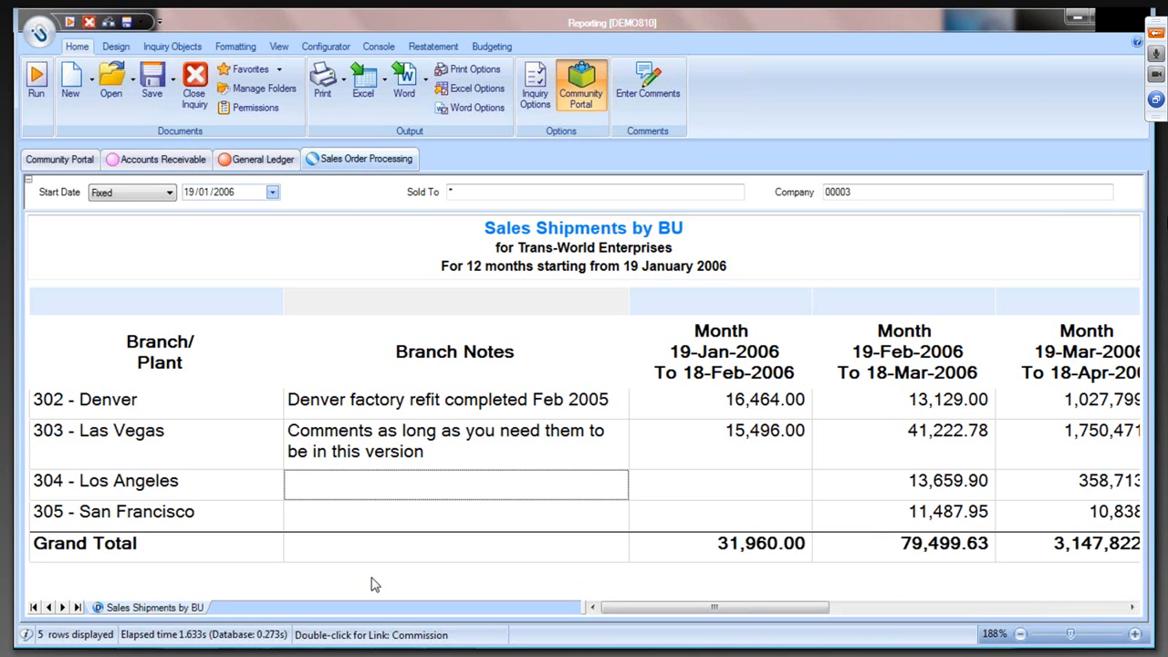
pyautogui.click(430, 413)
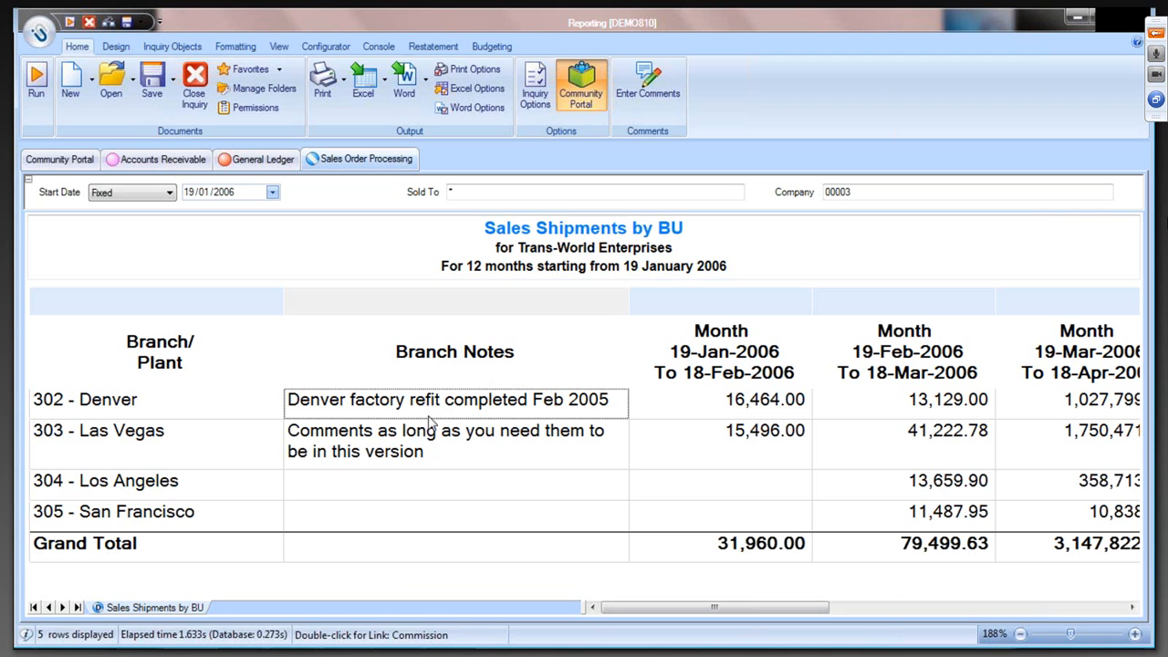
pyautogui.click(426, 434)
# - Switch to the PowerPoint slide show and advance it to item 2, Executive Grade Reporting
pyautogui.moveTo(251, 650)
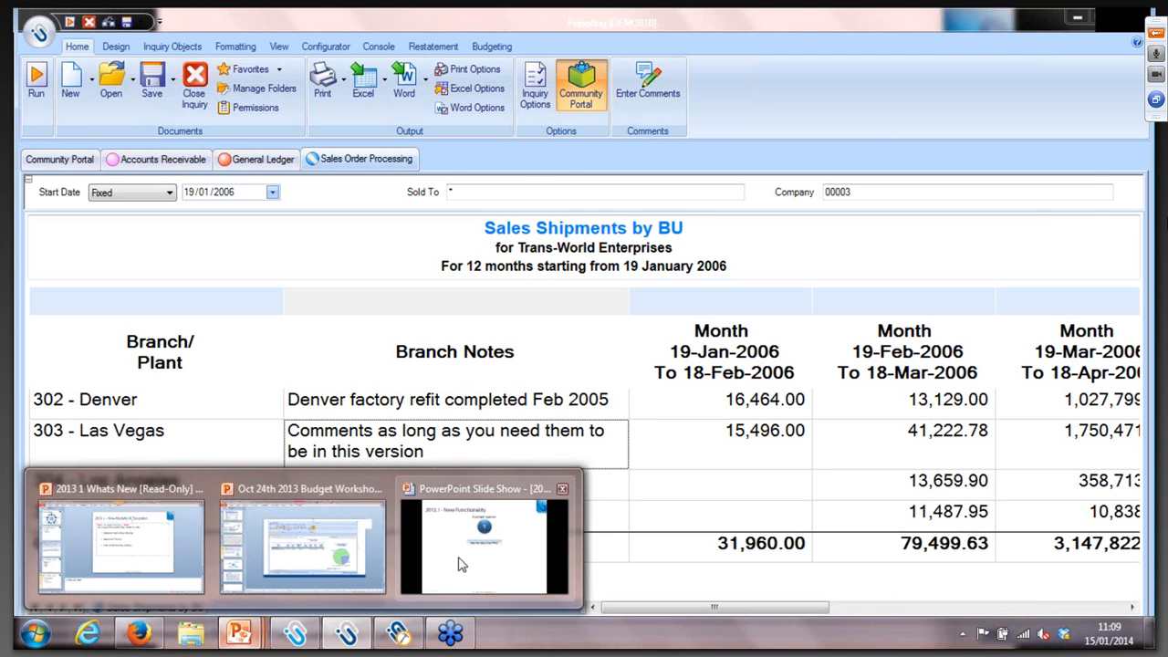
pyautogui.click(464, 563)
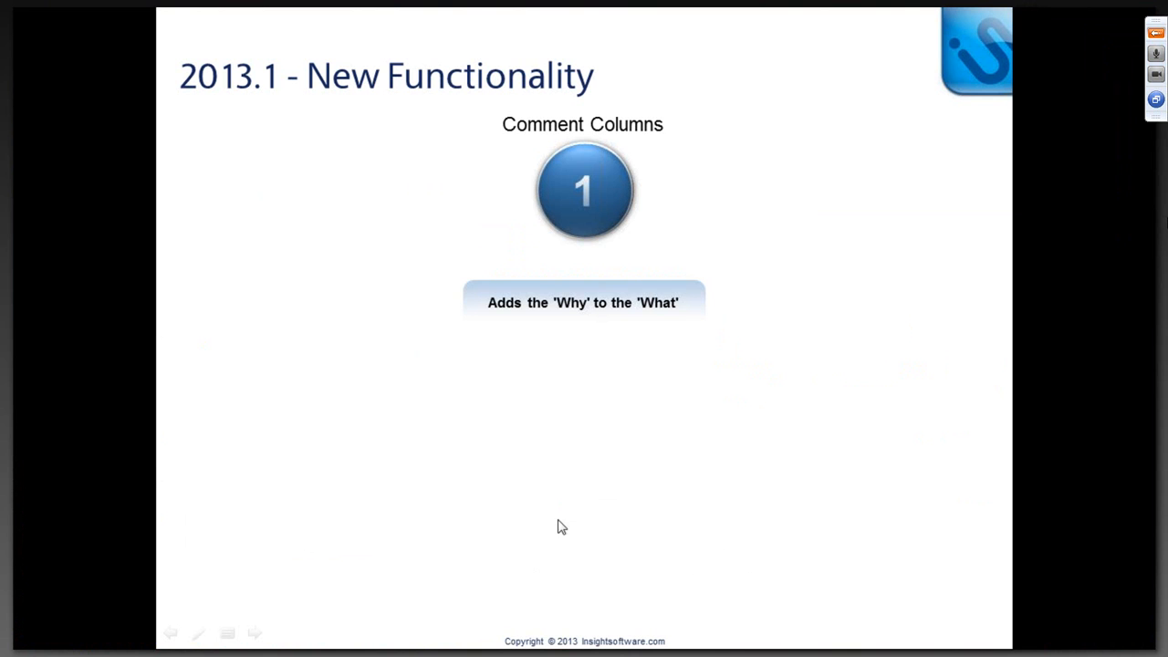
pyautogui.click(580, 491)
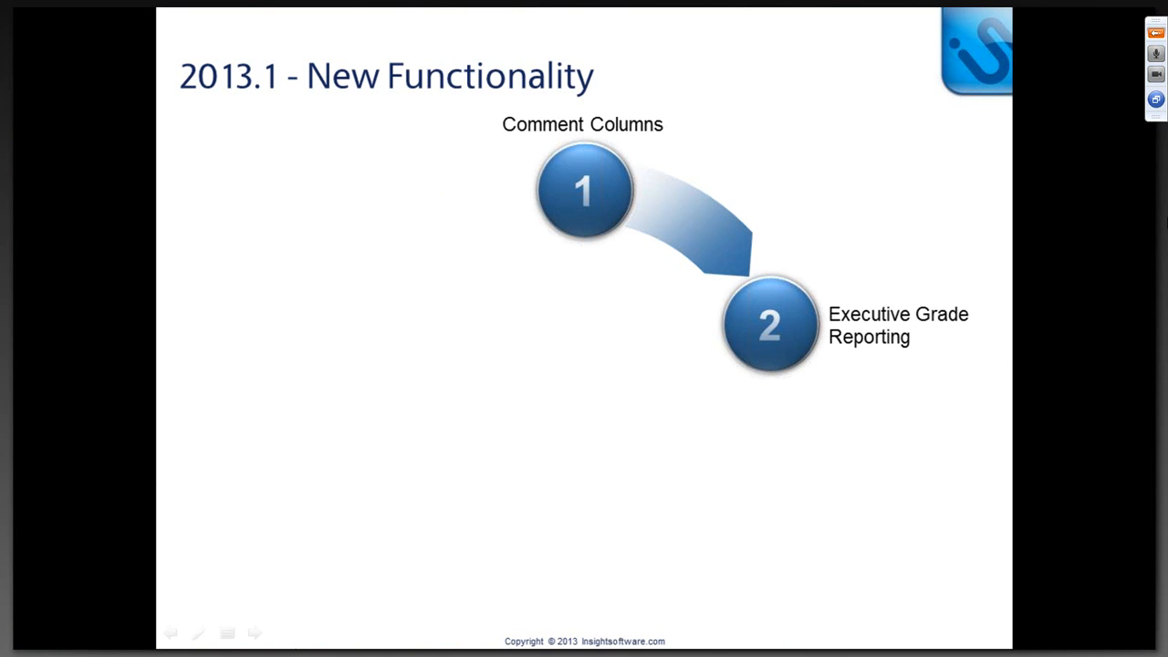
# - Switch back to Reporting, show the Accounts Receivable aging summary and follow the "Here" details link in its title
pyautogui.press('super')
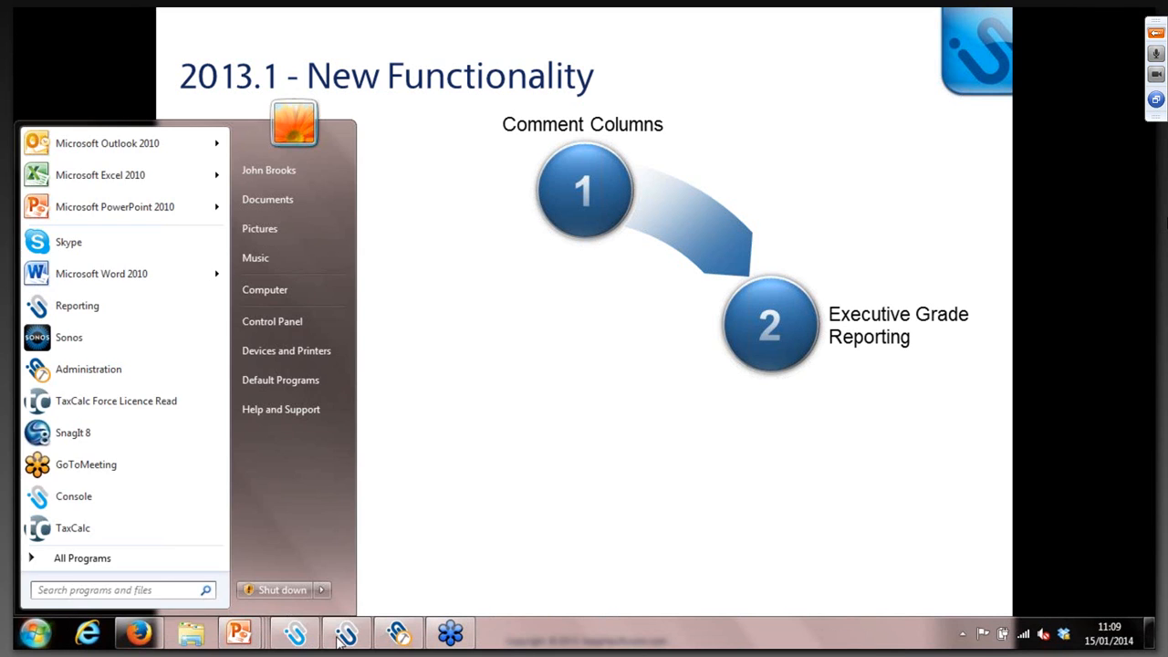
pyautogui.click(345, 639)
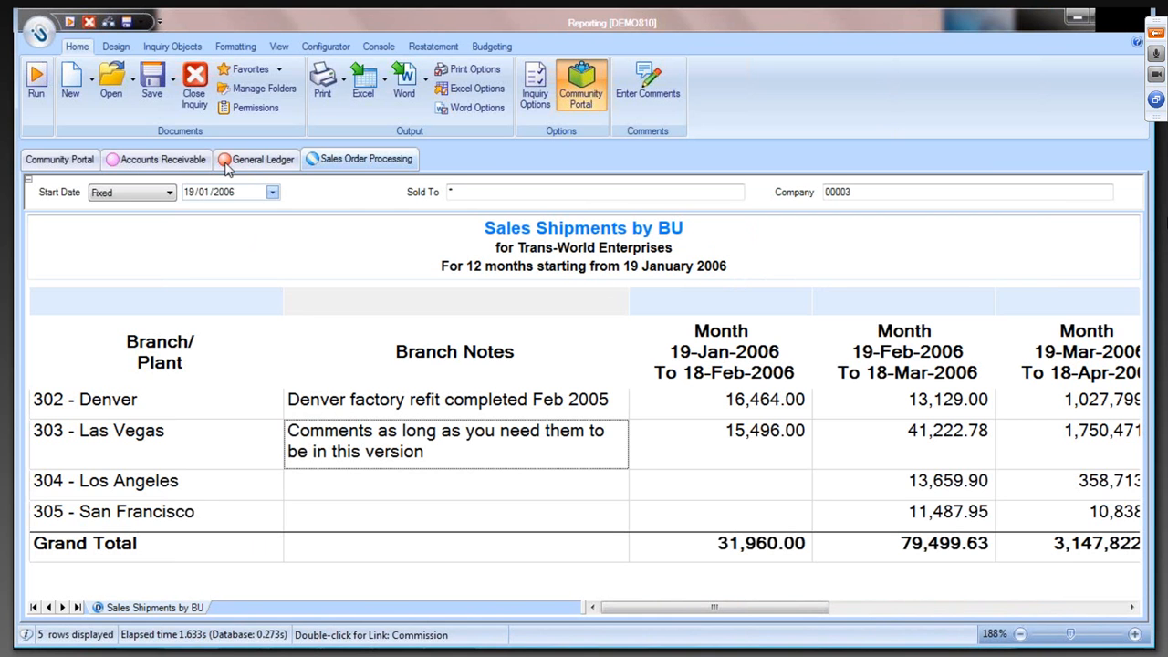
pyautogui.click(187, 164)
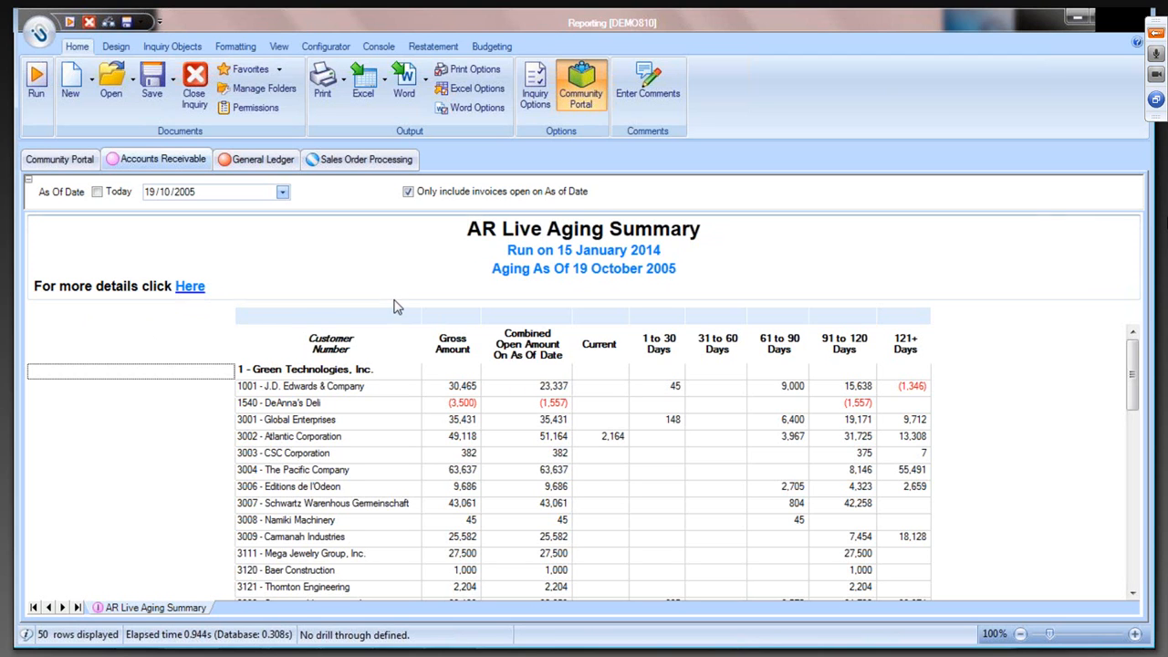
pyautogui.click(189, 288)
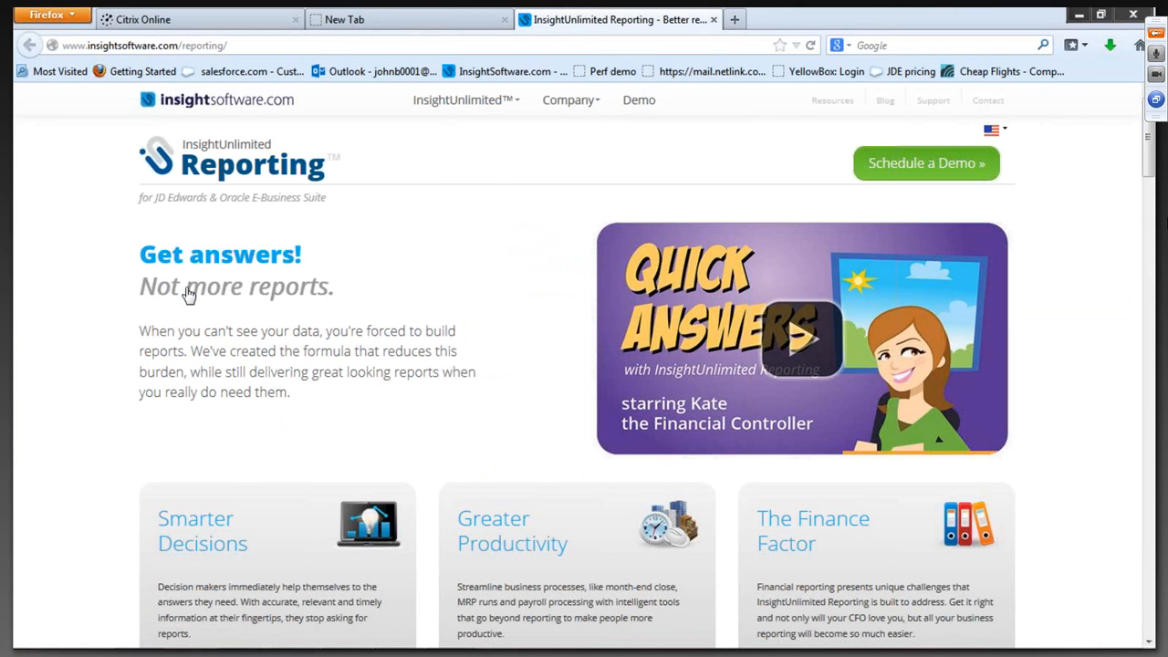
# - Return to Reporting and recolor the <Saved Report Name> line of the inquiry title to magenta
pyautogui.hotkey('alt', 'Tab')
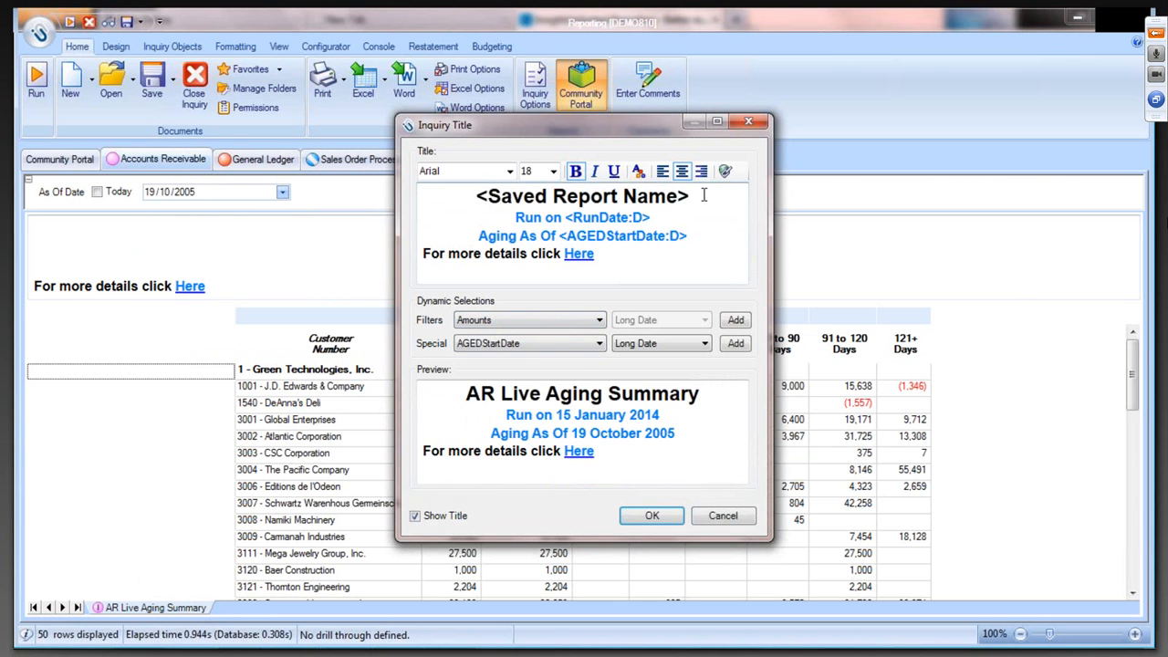
pyautogui.moveTo(703, 195); pyautogui.dragTo(452, 193)
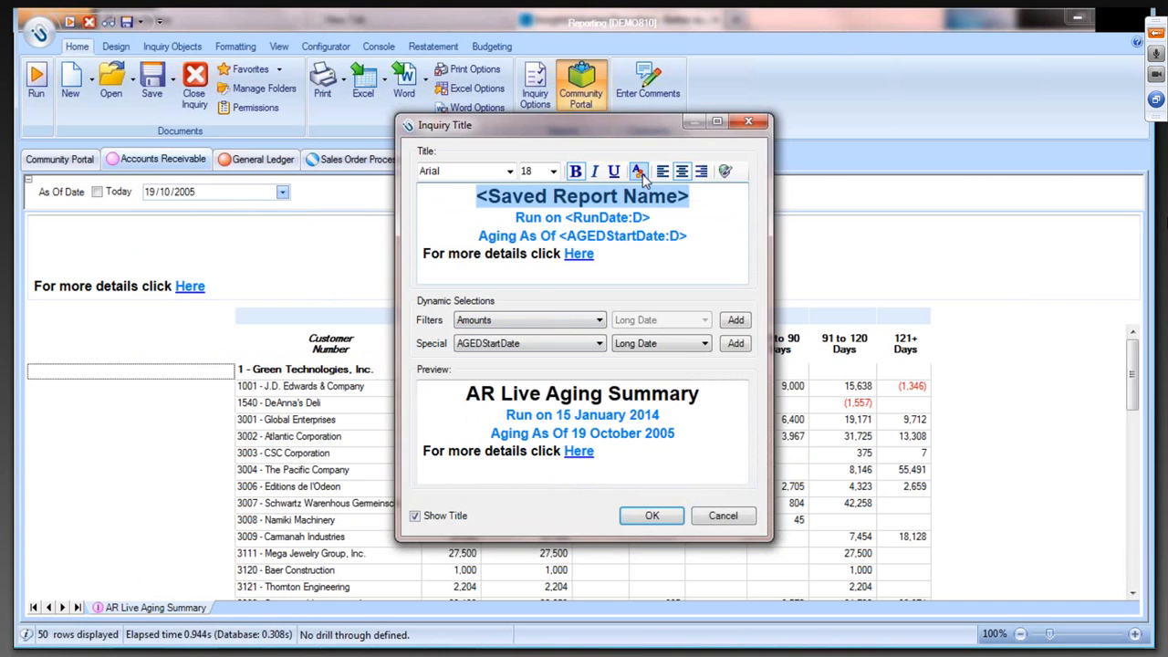
pyautogui.click(639, 173)
pyautogui.click(659, 198)
pyautogui.click(523, 386)
pyautogui.click(698, 256)
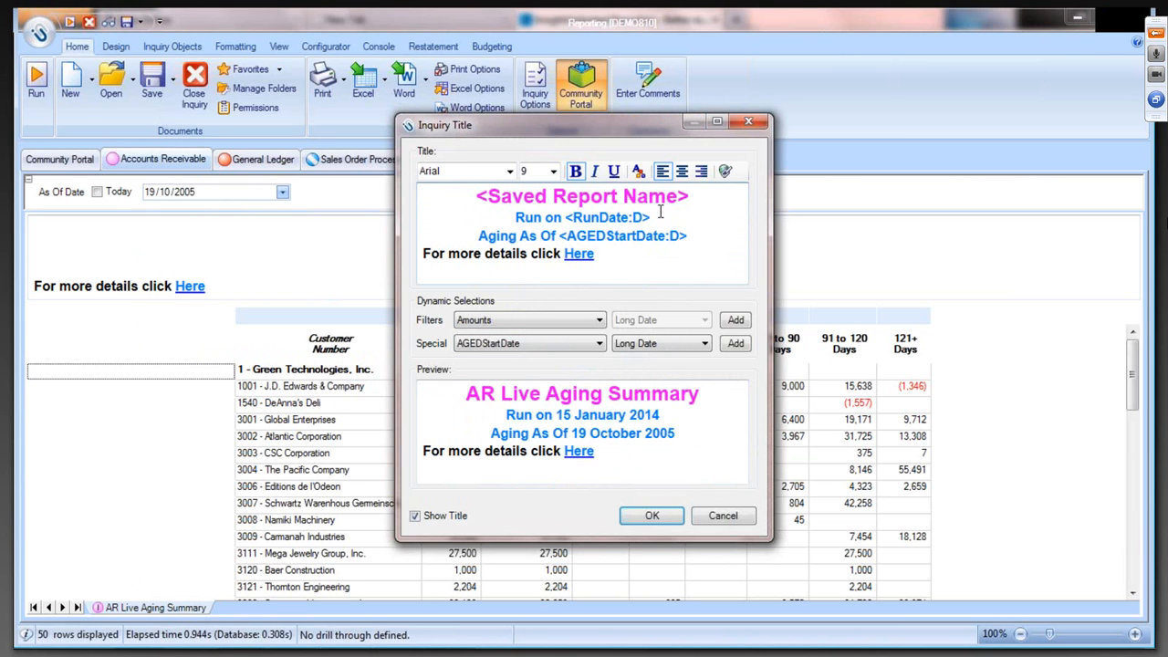
# - Review the "Run on" title line and the available Special dynamic selections, and apply the inquiry title changes
pyautogui.moveTo(515, 217); pyautogui.dragTo(564, 219)
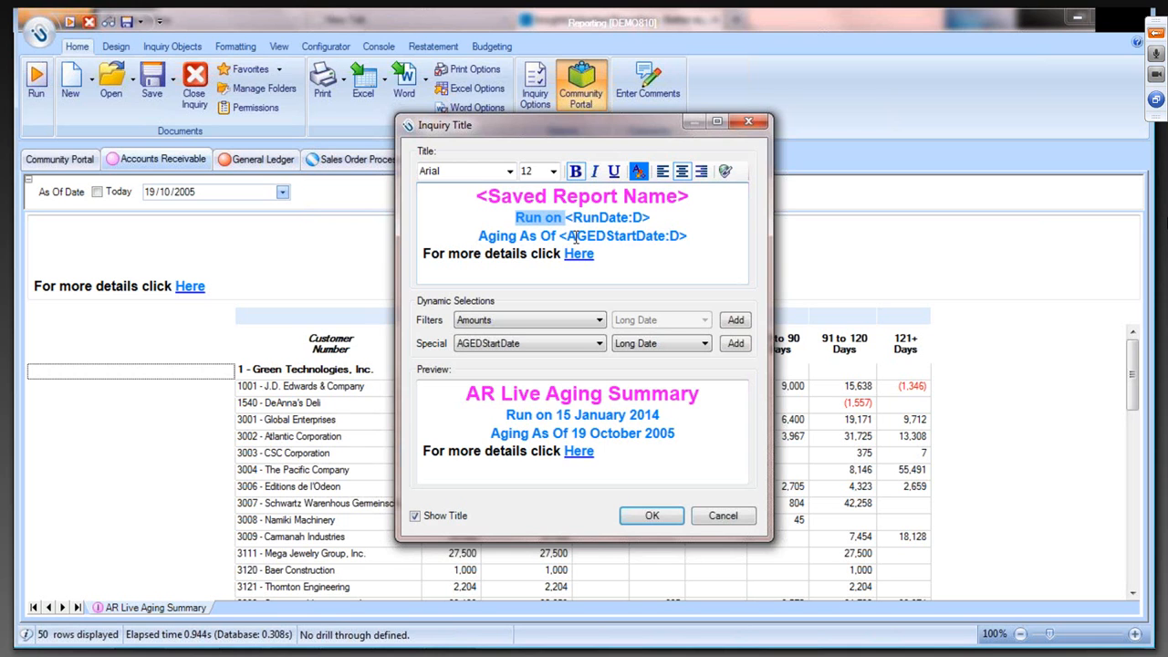
pyautogui.click(524, 239)
pyautogui.click(515, 219)
pyautogui.keyDown('shift'); pyautogui.click(696, 220); pyautogui.keyUp('shift')
pyautogui.click(696, 220)
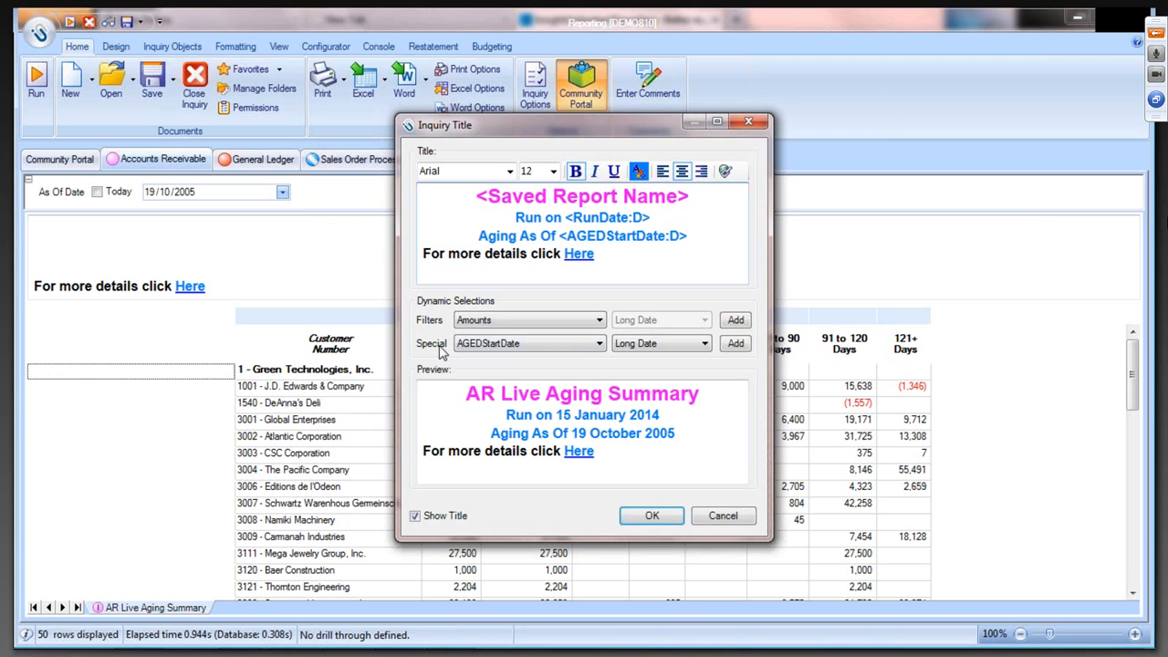
pyautogui.click(599, 344)
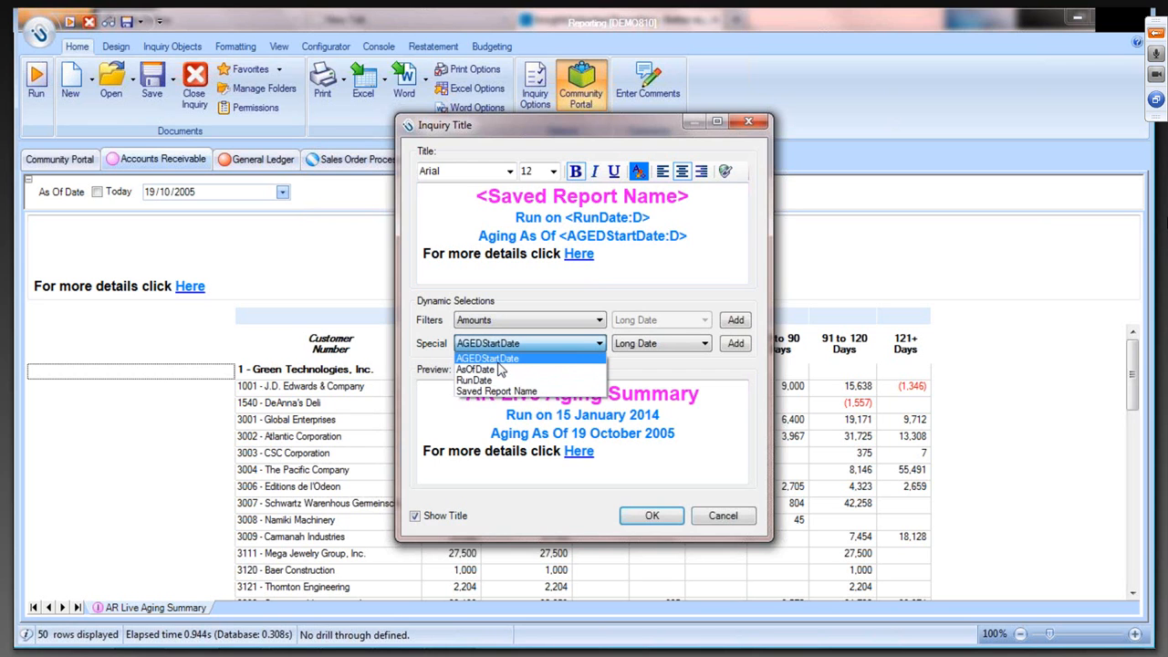
pyautogui.click(498, 285)
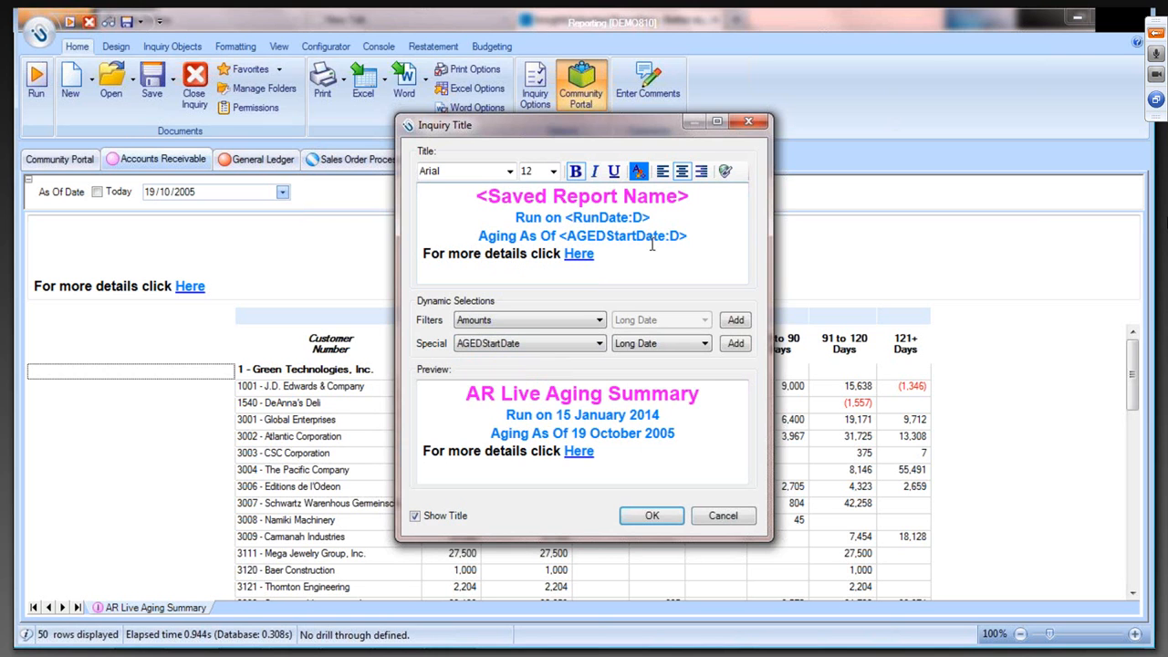
pyautogui.click(657, 514)
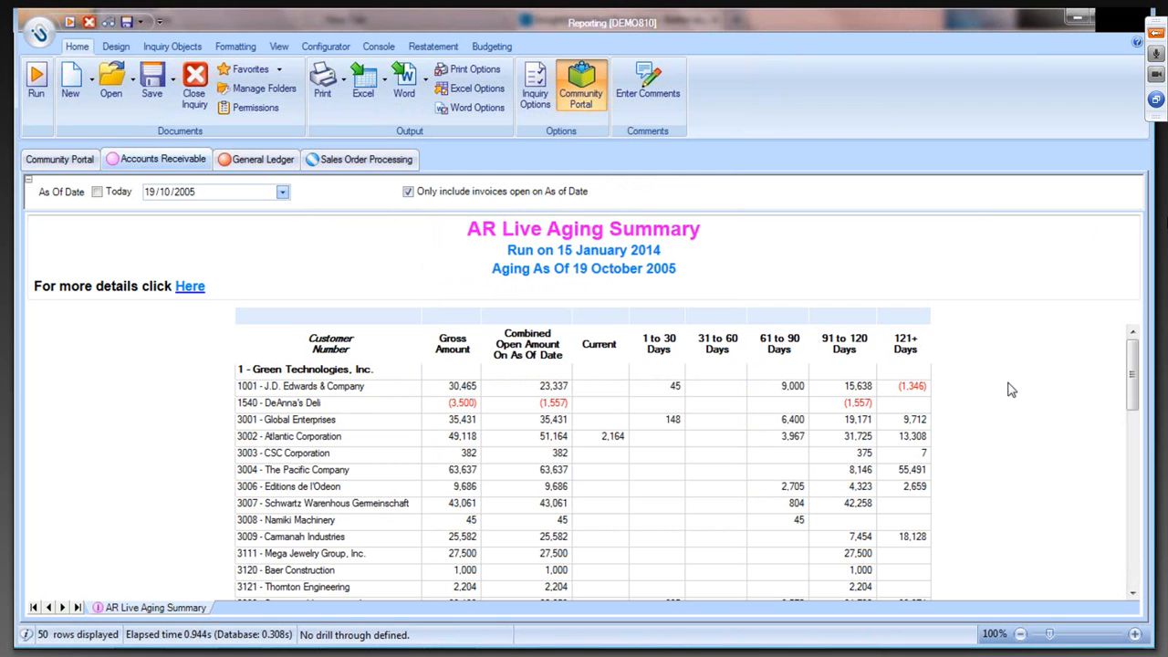
# - Select the Customer Number column of the AR Live Aging Summary and turn off the console preview
pyautogui.click(340, 347)
pyautogui.click(461, 349)
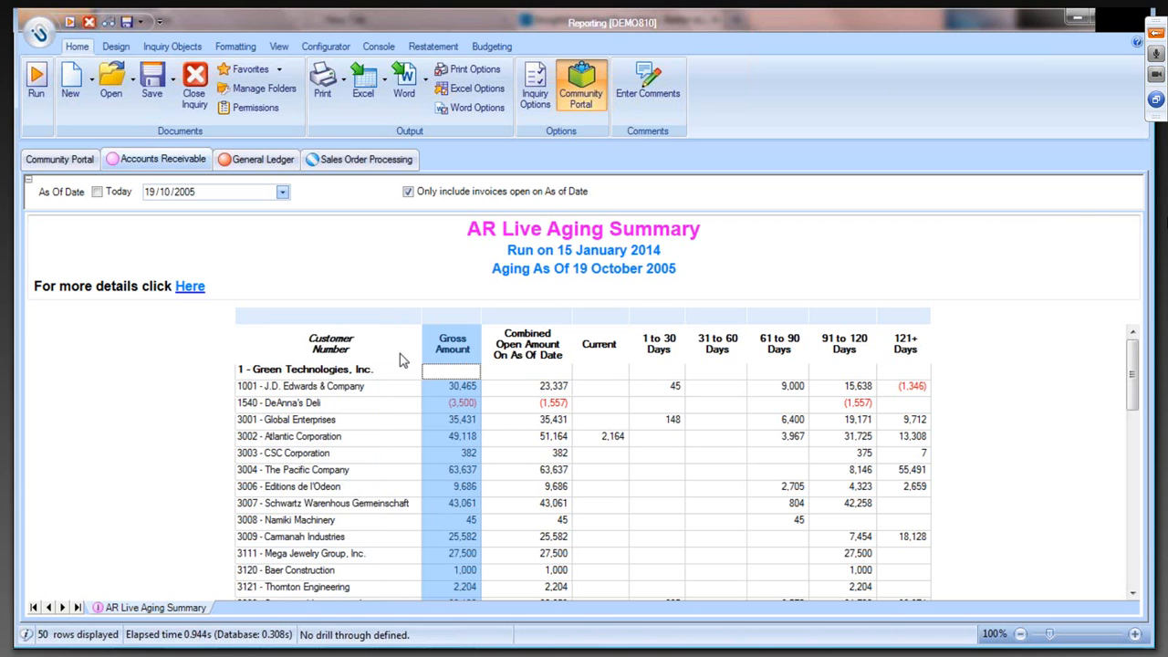
pyautogui.click(340, 349)
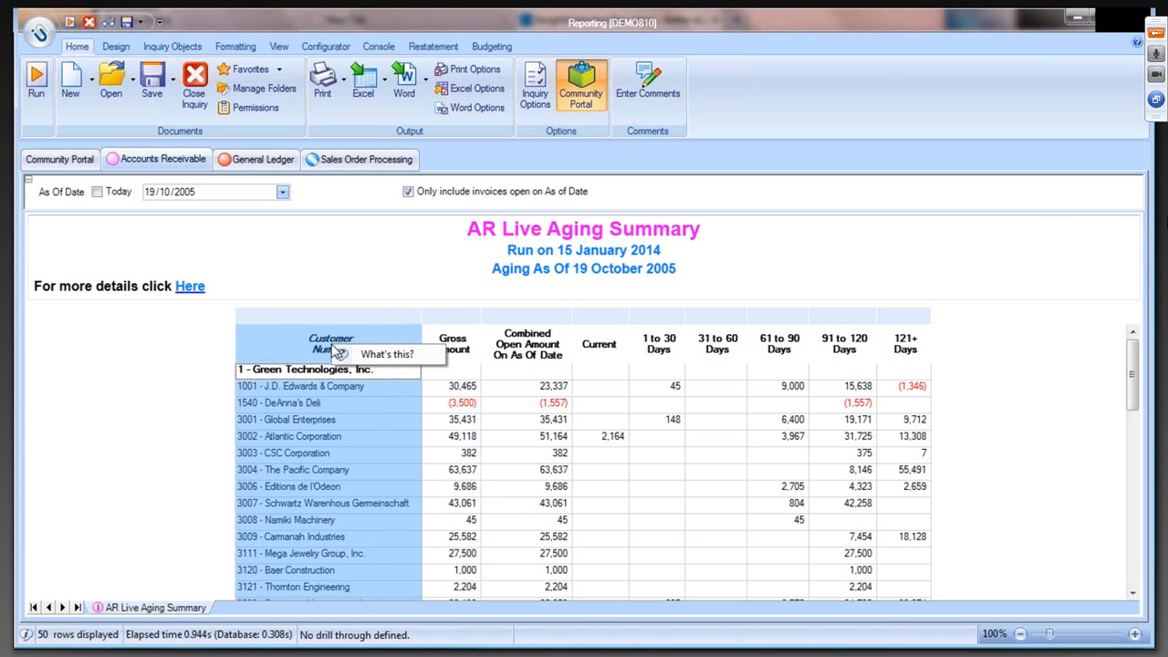
pyautogui.click(376, 47)
pyautogui.click(41, 91)
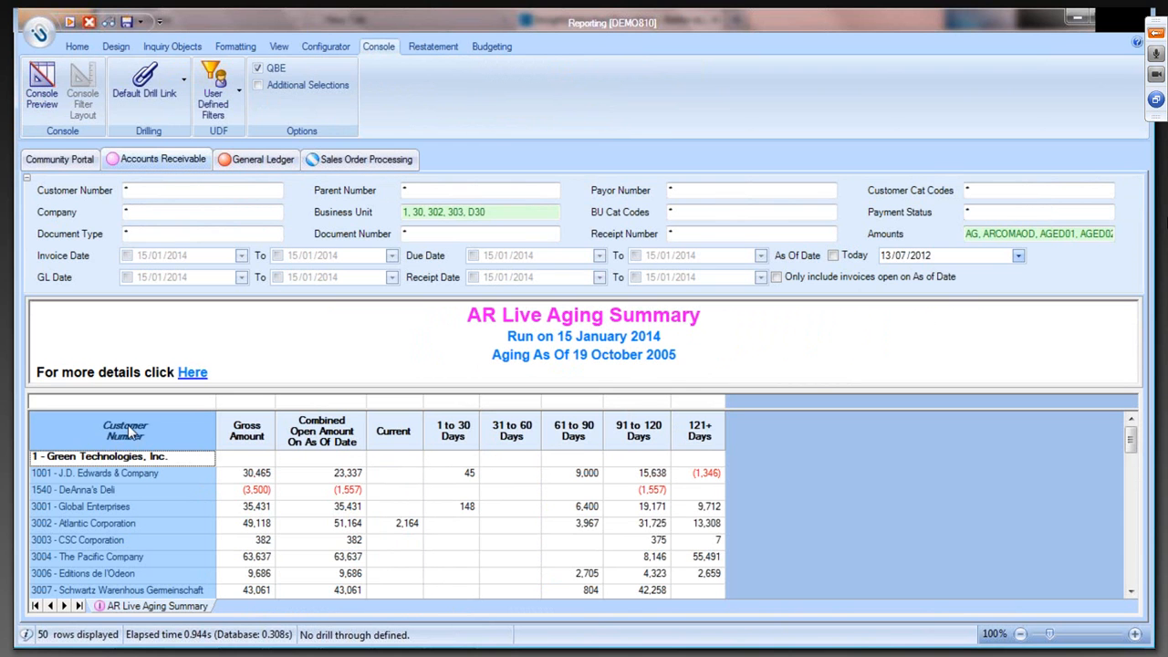
# - Format the Customer Number column header with the Mistral font in Bold, size 14
pyautogui.rightClick(125, 435)
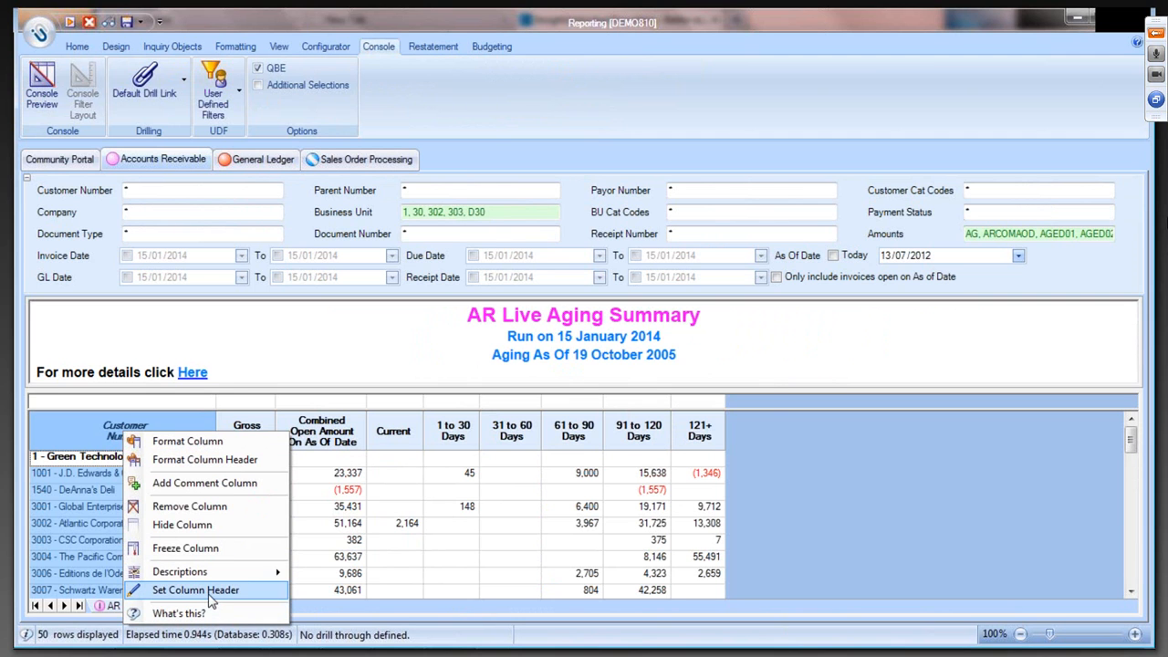
pyautogui.click(199, 458)
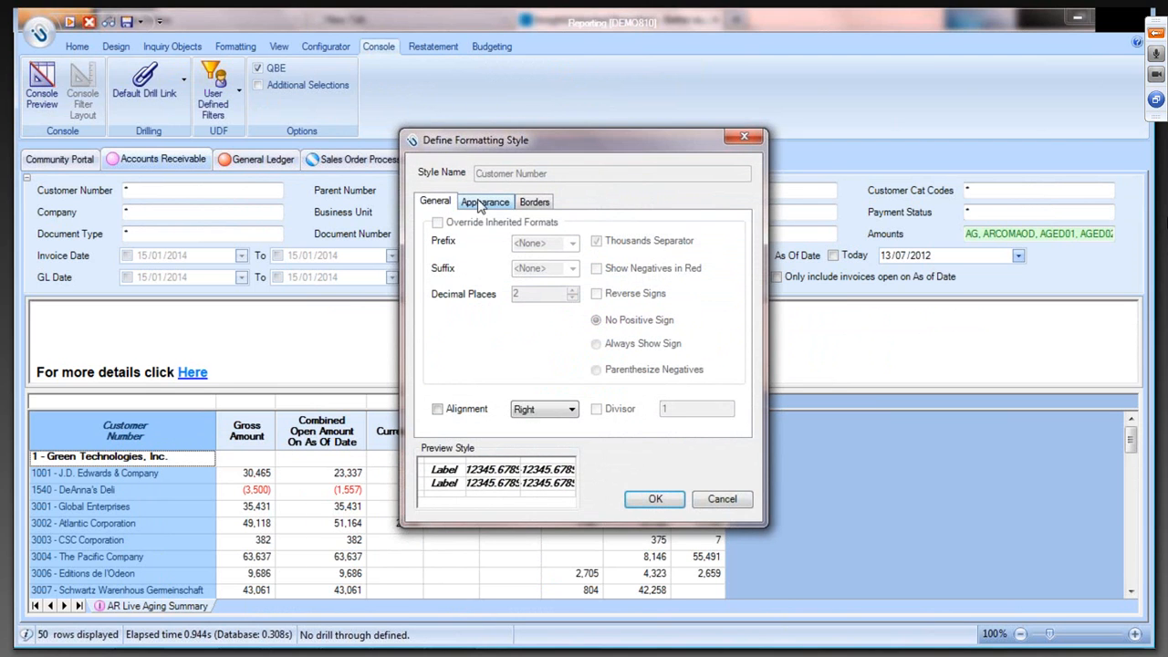
pyautogui.click(480, 203)
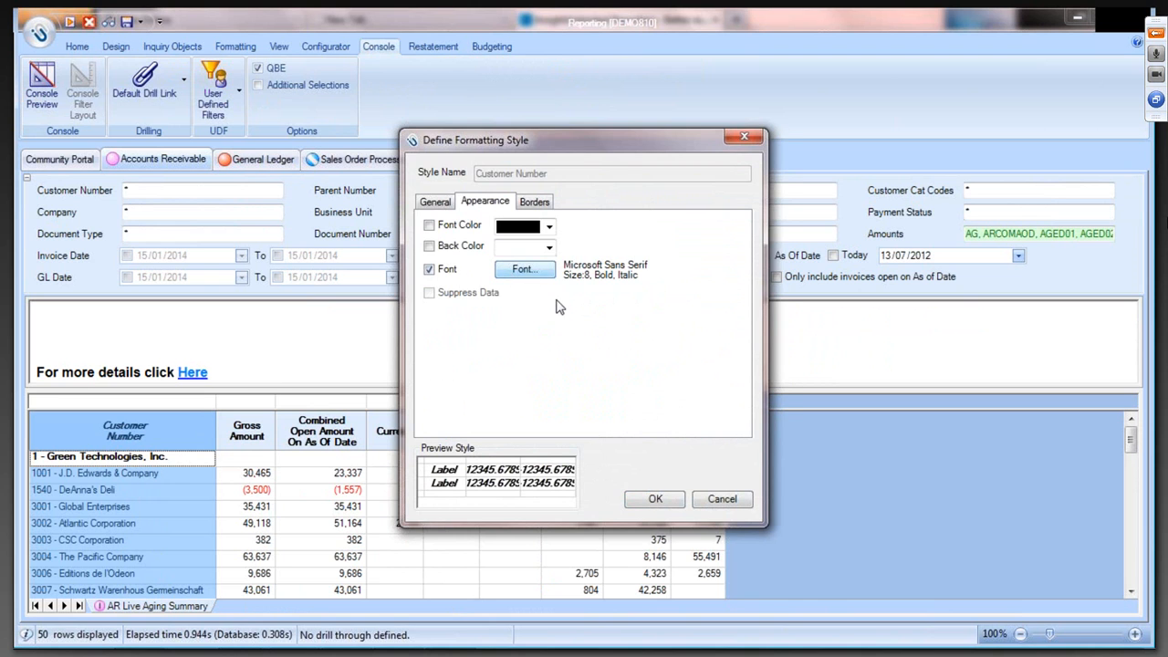
pyautogui.click(524, 269)
pyautogui.click(649, 246)
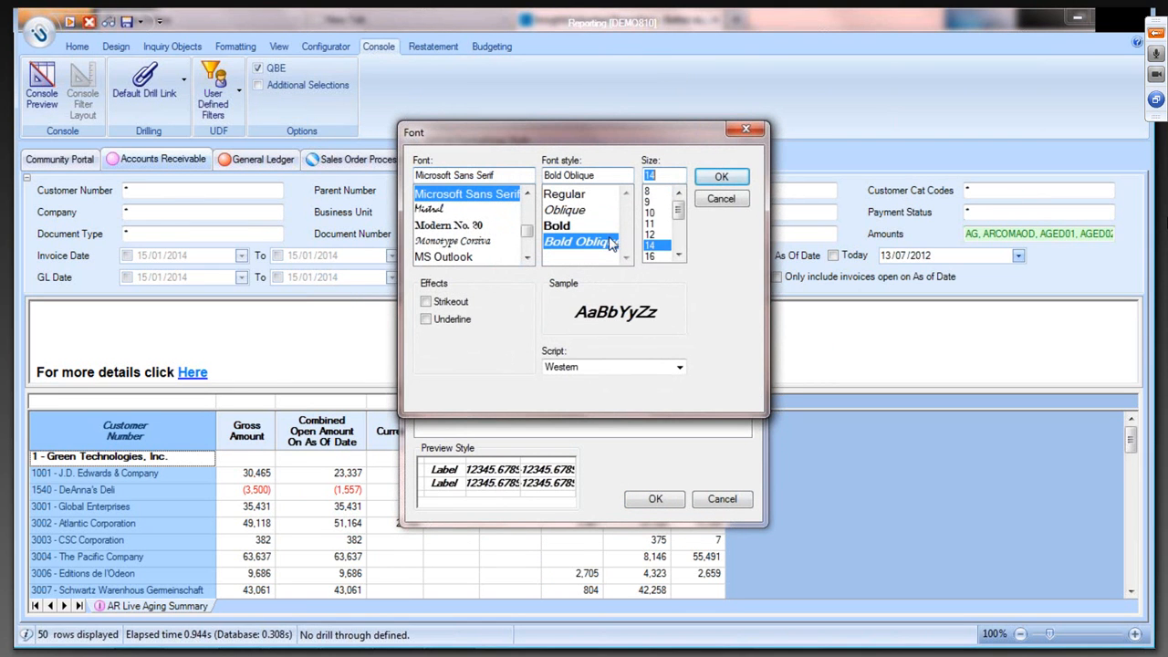
pyautogui.click(559, 226)
pyautogui.click(481, 241)
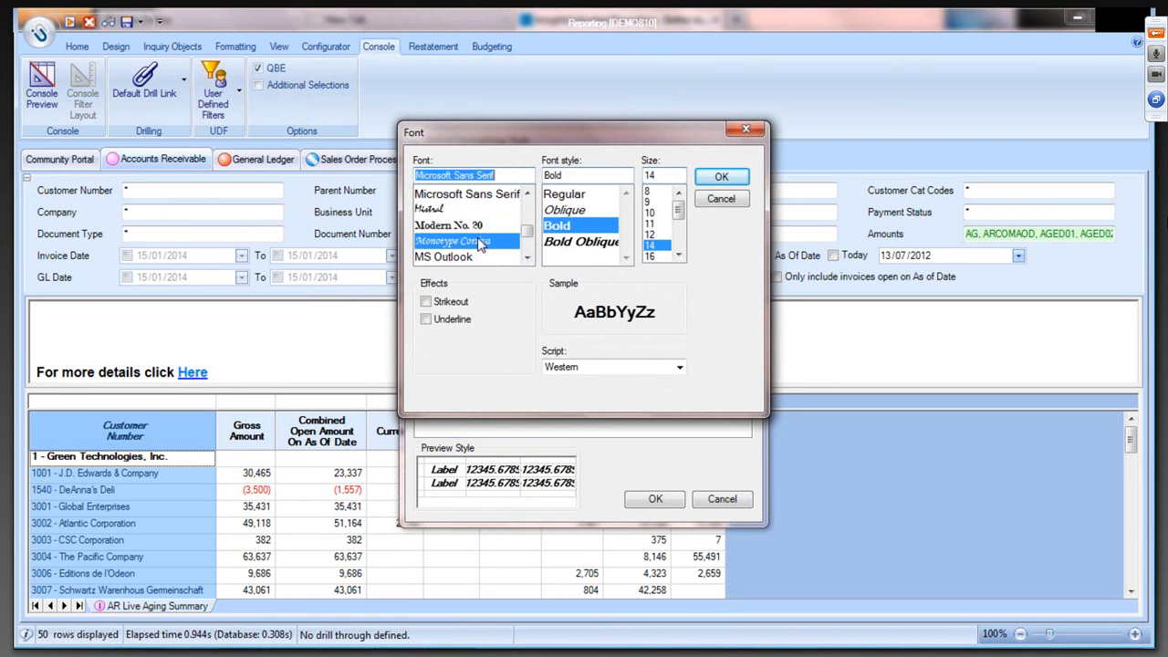
pyautogui.click(475, 258)
pyautogui.click(458, 209)
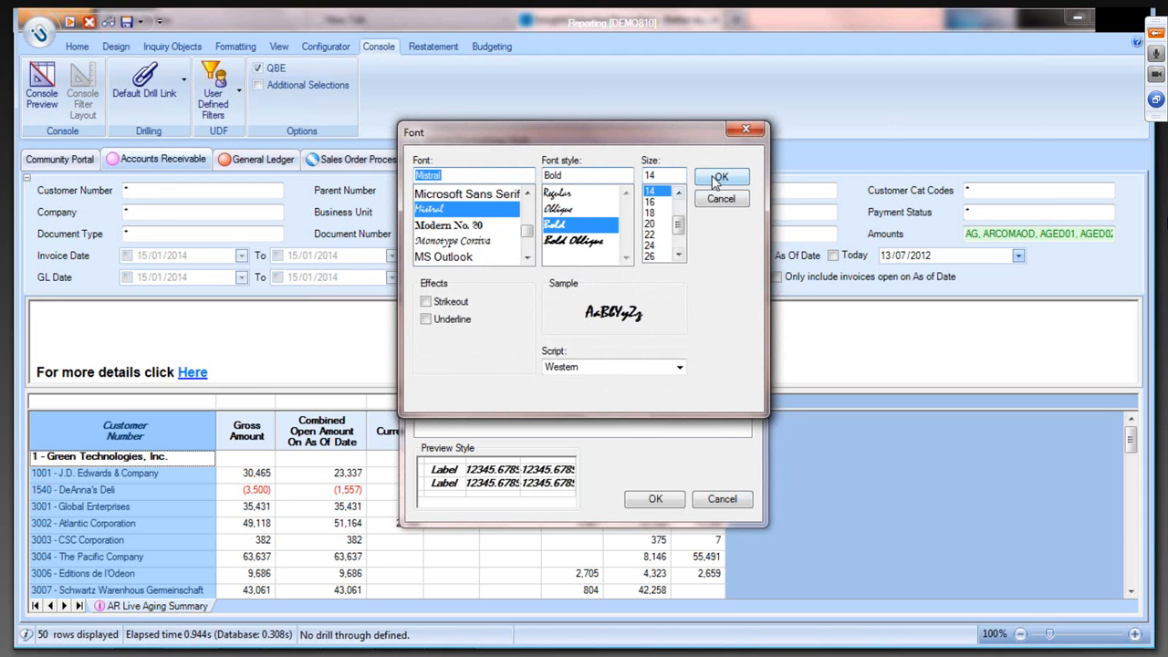
pyautogui.click(716, 180)
pyautogui.click(657, 499)
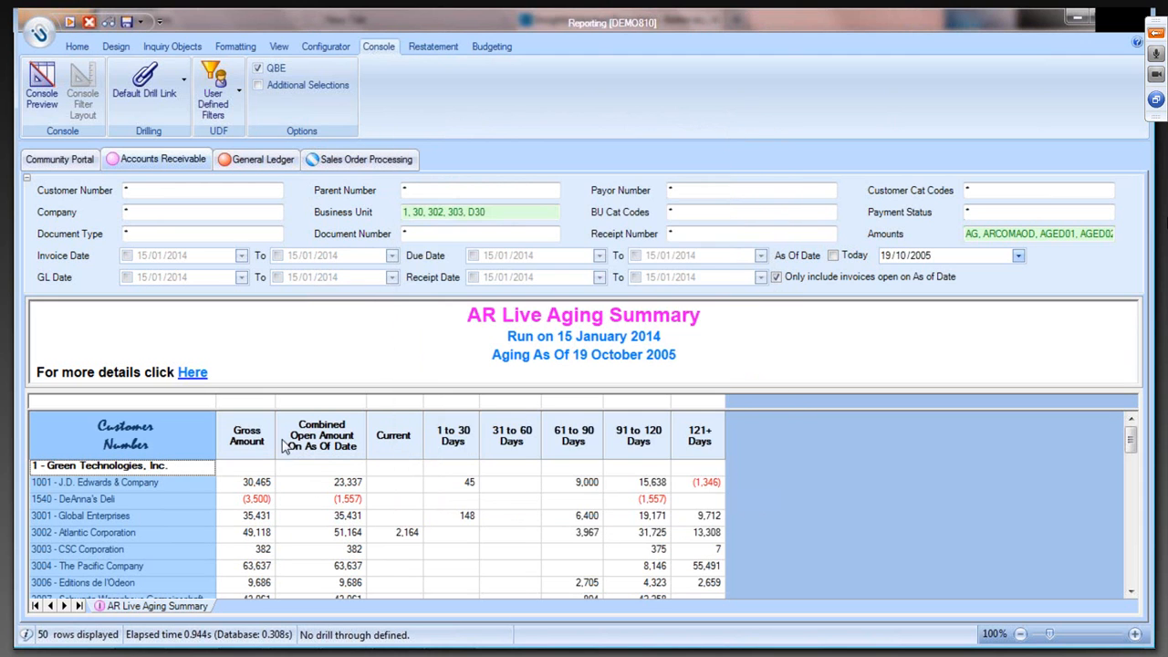
pyautogui.click(254, 446)
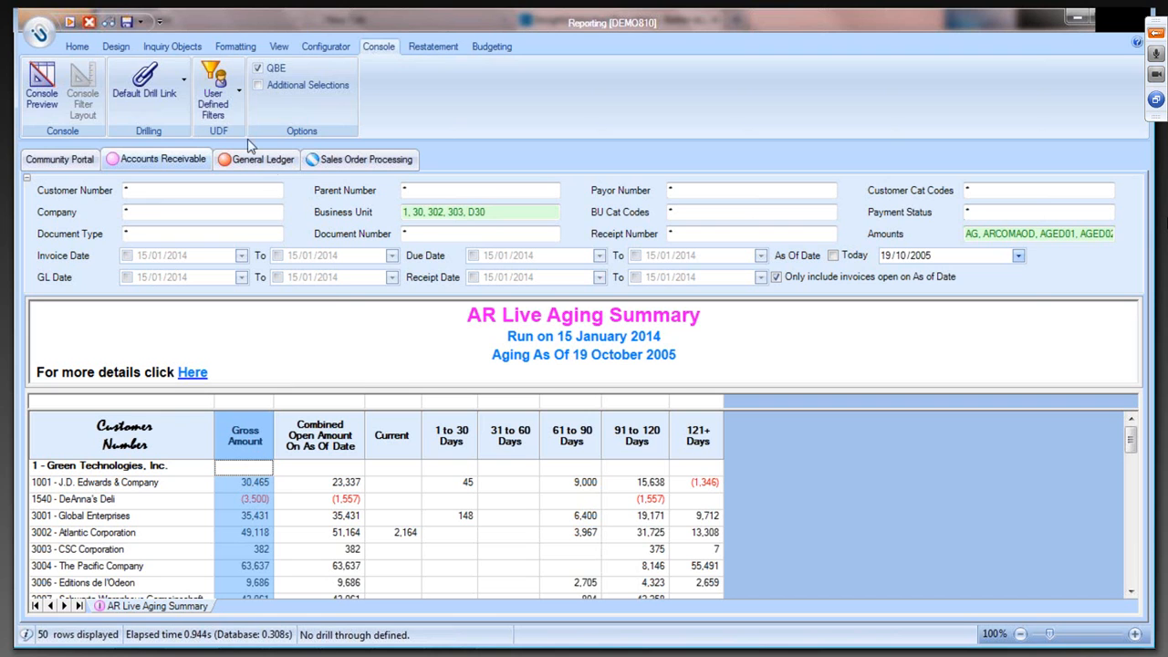
# - Open the Word output options and review the general, report and cover page settings
pyautogui.click(77, 45)
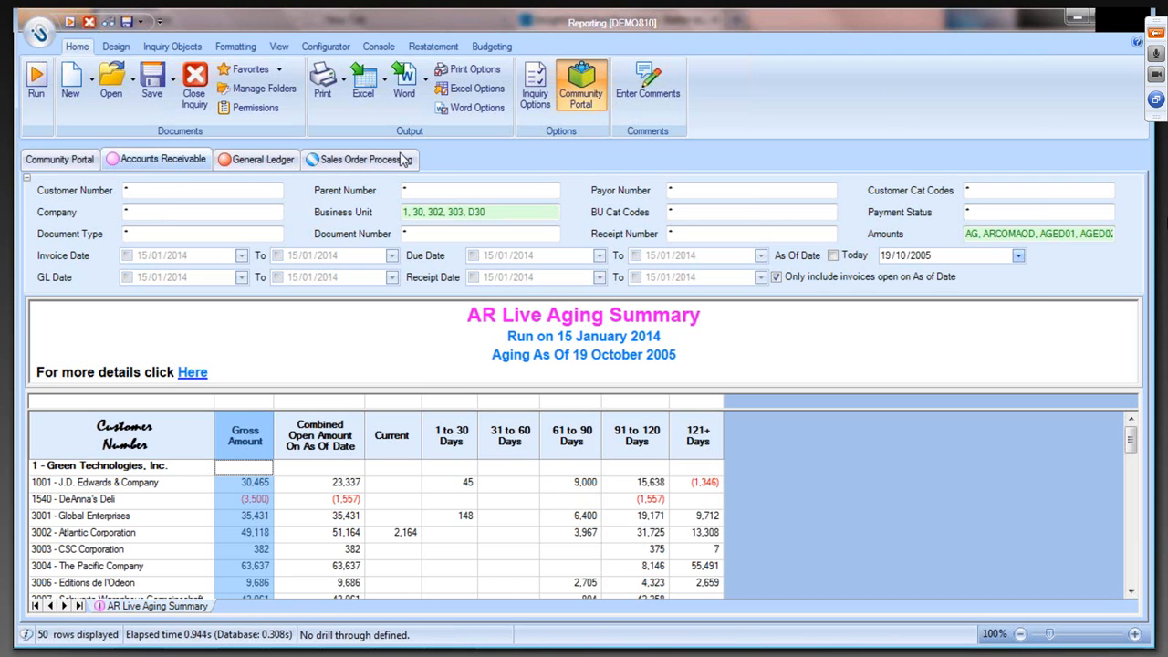
pyautogui.click(304, 486)
pyautogui.moveTo(303, 487); pyautogui.dragTo(705, 554)
pyautogui.click(699, 553)
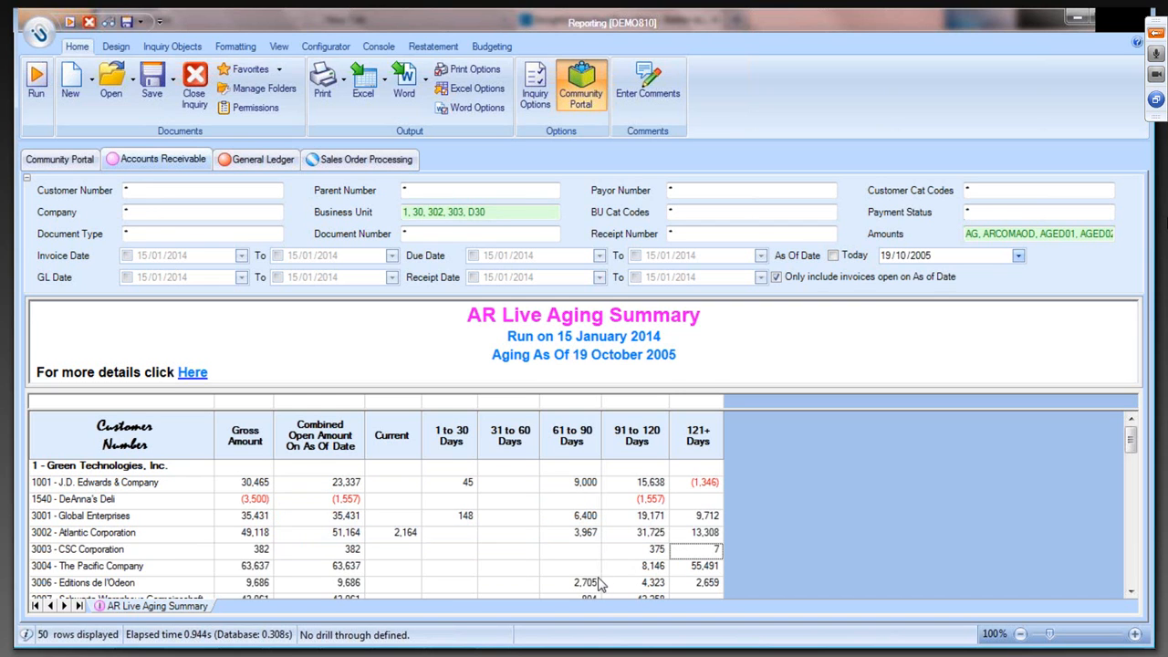
pyautogui.click(467, 108)
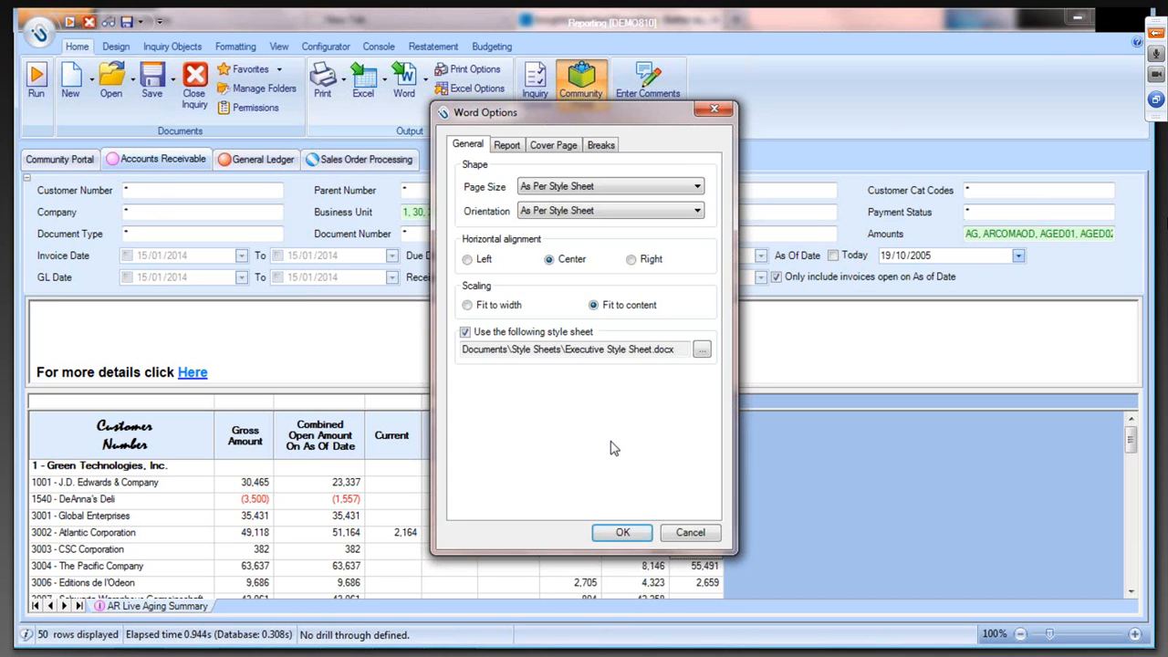
pyautogui.click(504, 146)
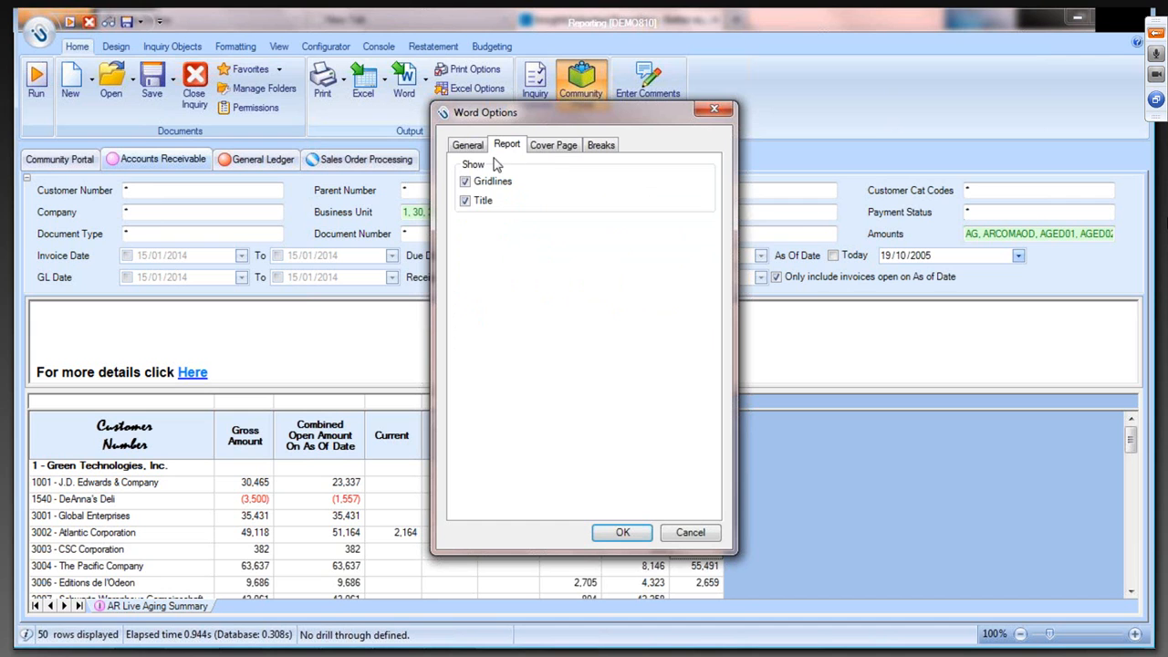
pyautogui.click(551, 151)
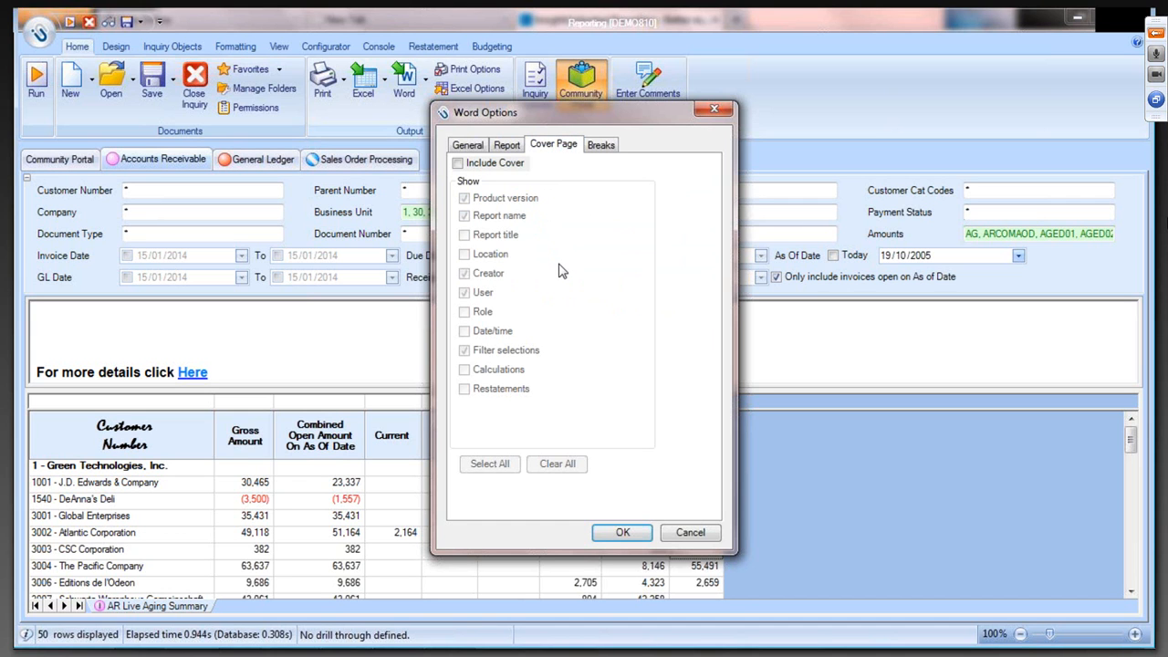
pyautogui.click(516, 150)
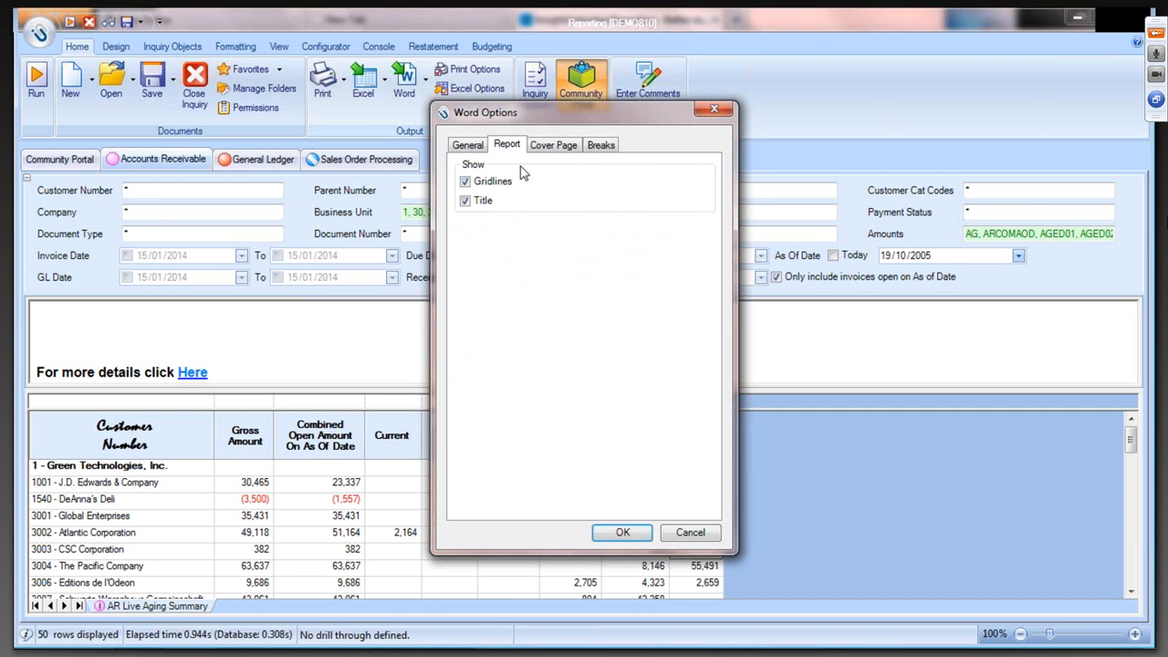
pyautogui.click(573, 148)
# - Review the Word break settings and the Business Unit members chosen for the selected filter combinations
pyautogui.click(598, 152)
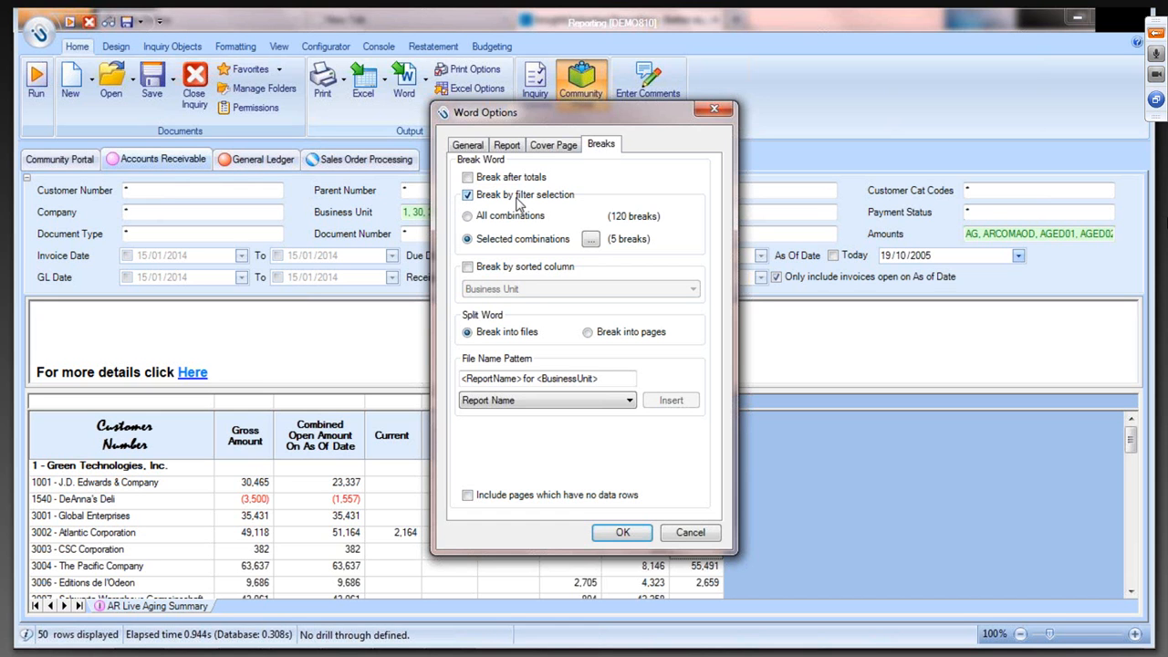
pyautogui.click(591, 240)
pyautogui.click(401, 283)
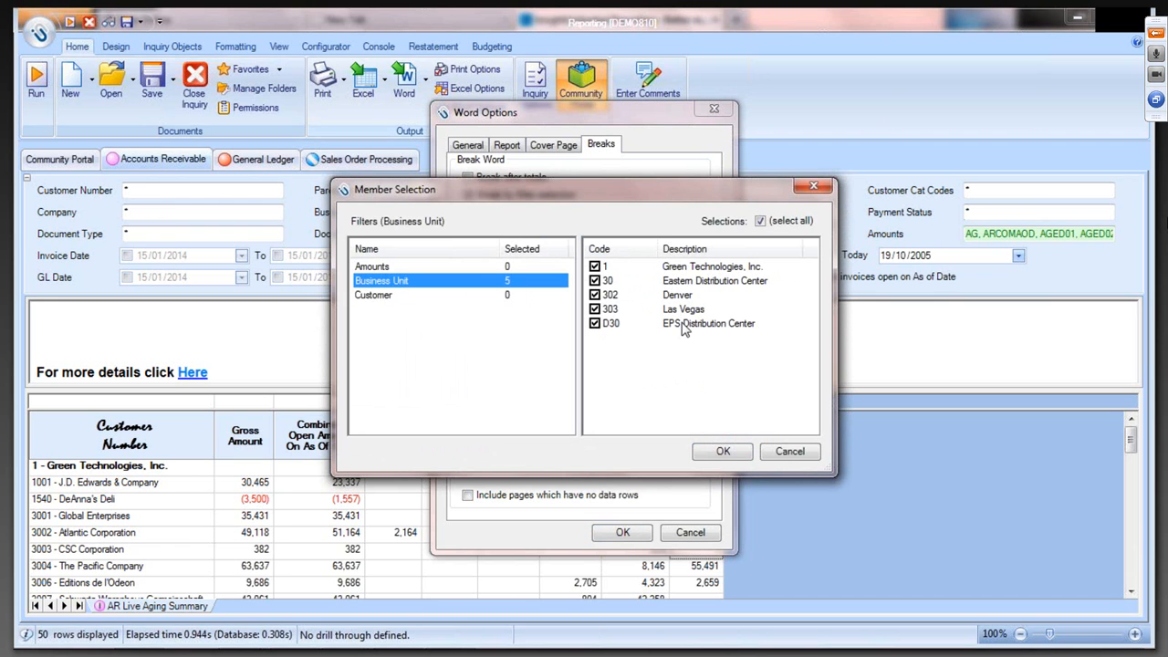
pyautogui.click(734, 453)
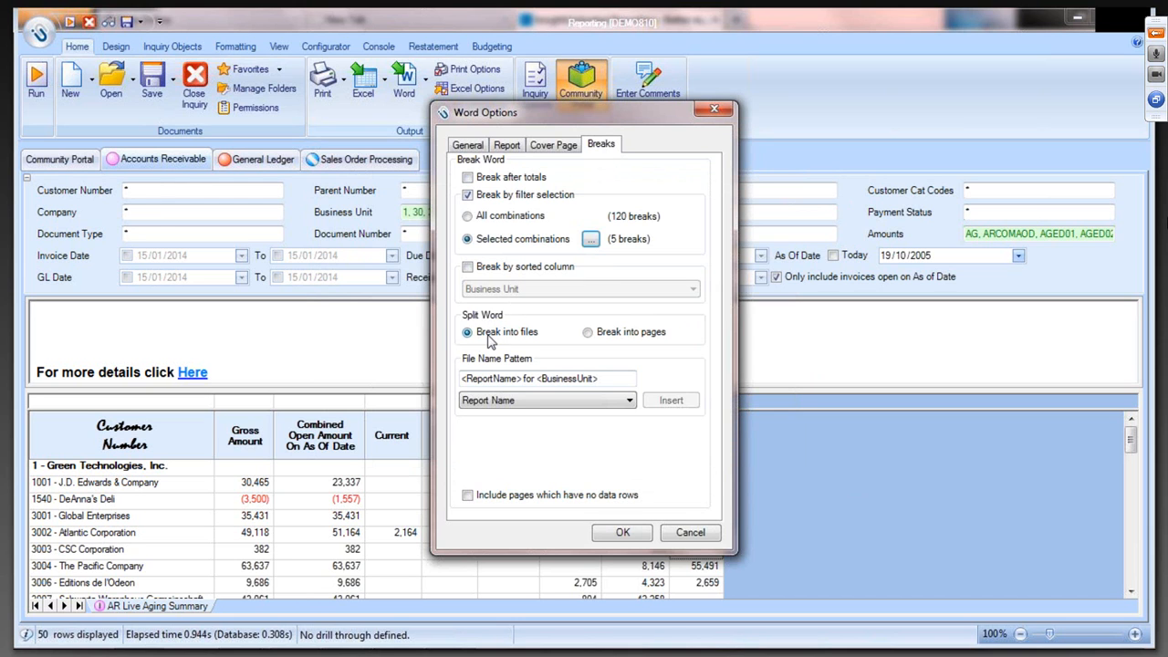
# - Set the Word output to break into files, check the file name pattern and apply the Word options
pyautogui.click(587, 333)
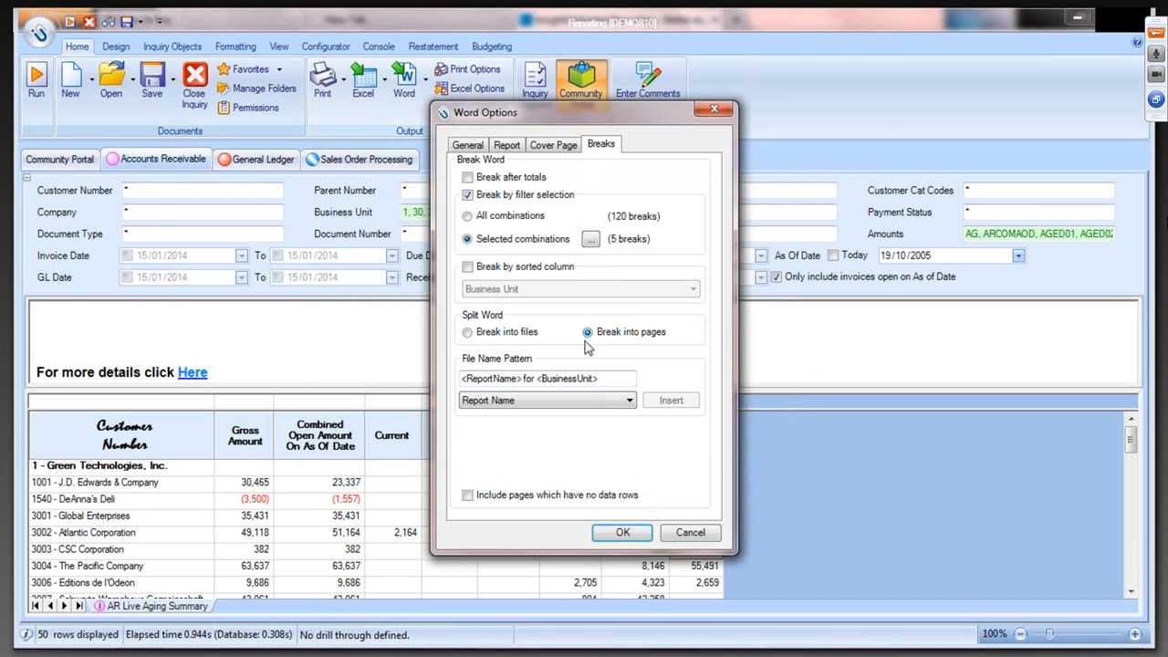
pyautogui.click(468, 334)
pyautogui.moveTo(523, 380); pyautogui.dragTo(463, 385)
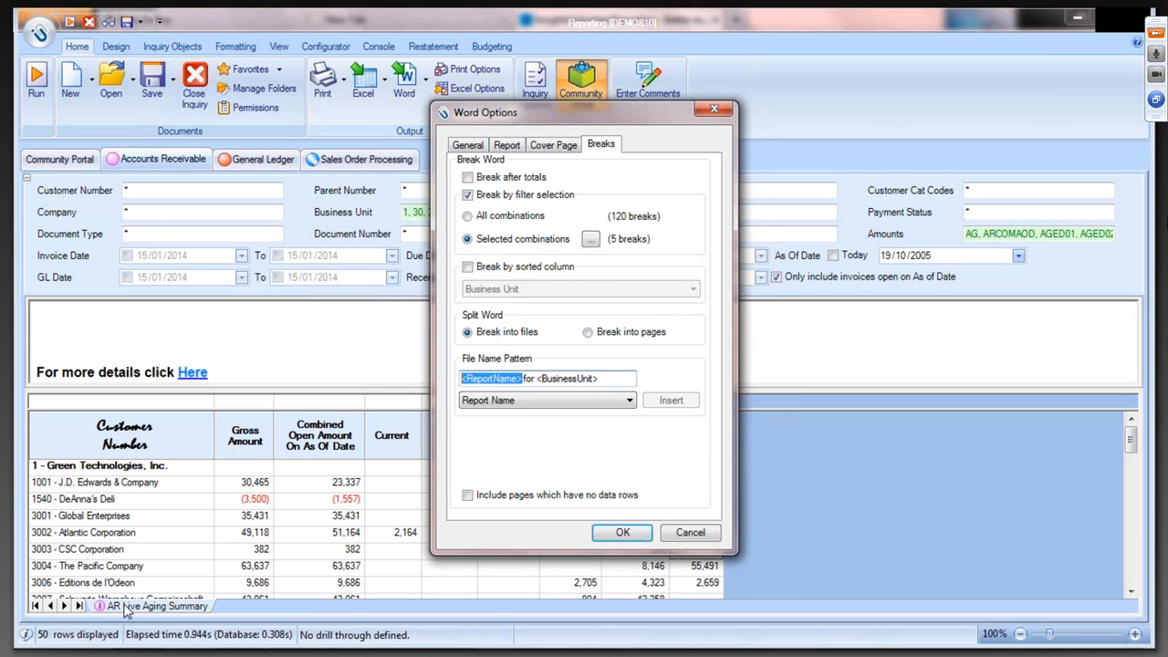
pyautogui.click(526, 380)
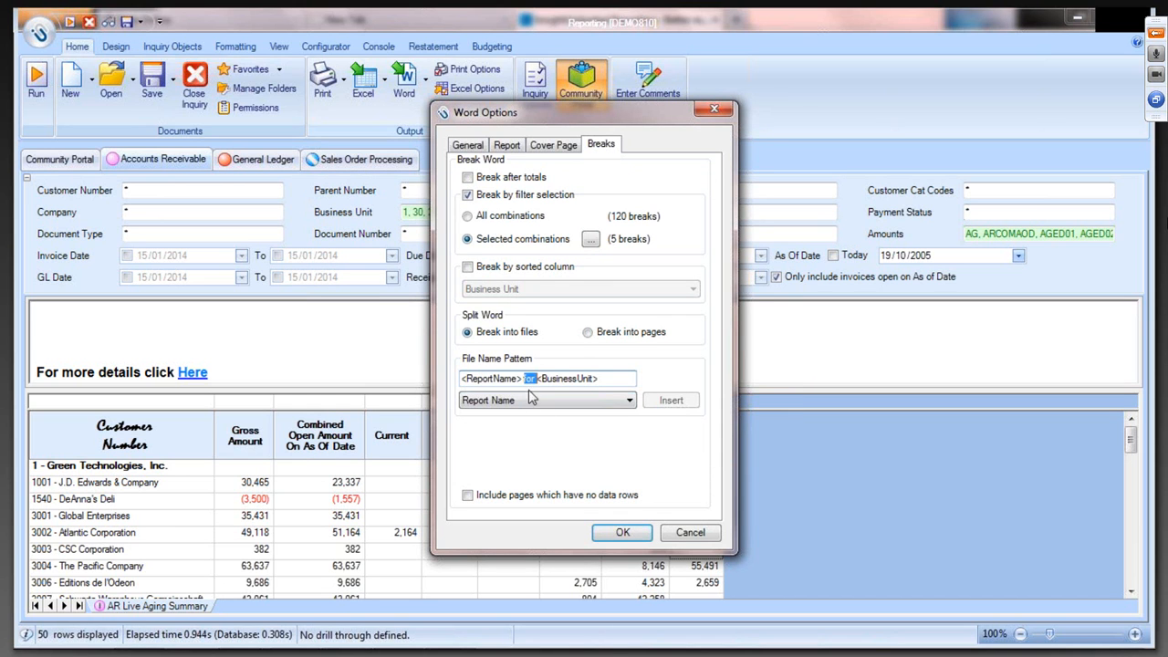
pyautogui.moveTo(601, 379); pyautogui.dragTo(535, 380)
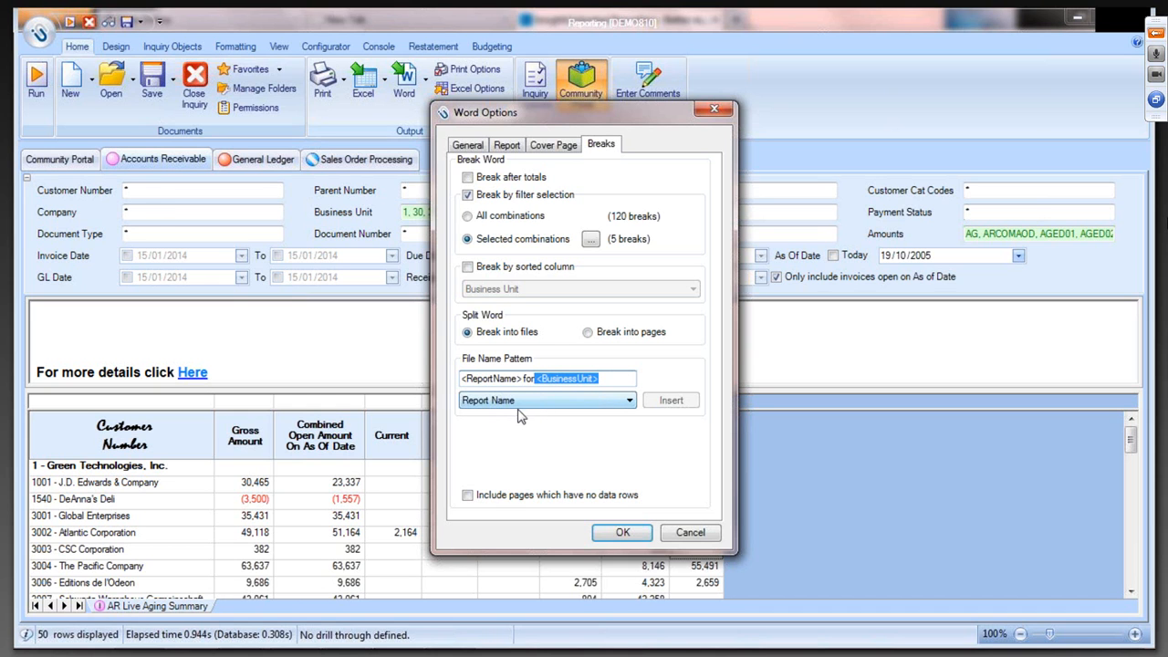
pyautogui.click(615, 383)
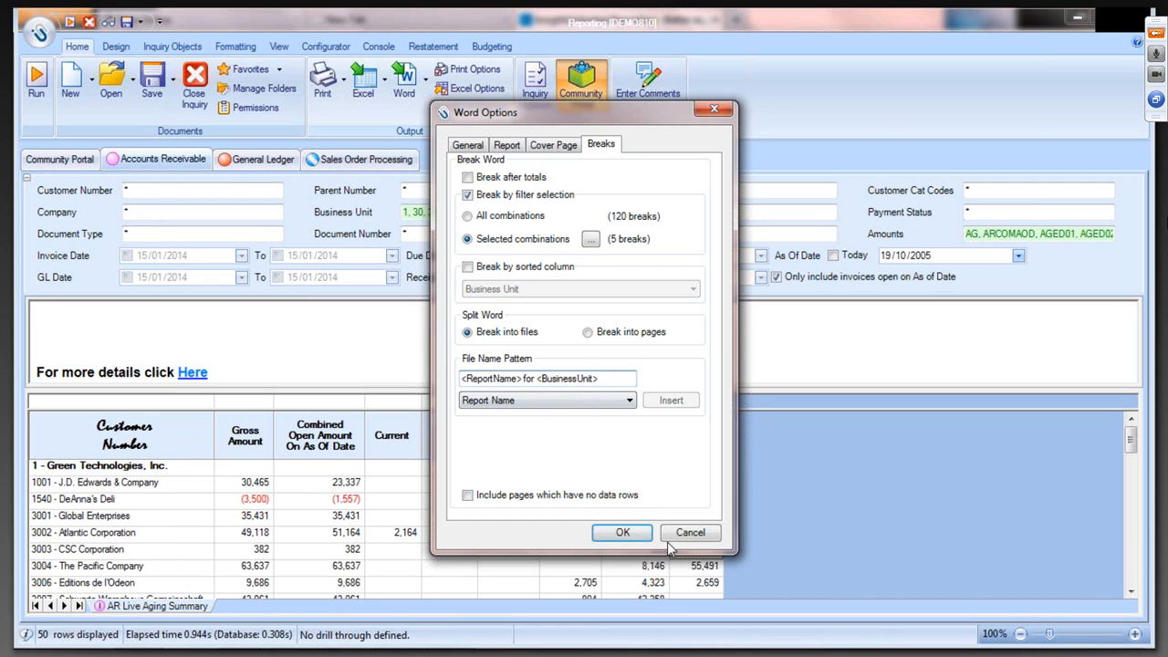
pyautogui.click(622, 533)
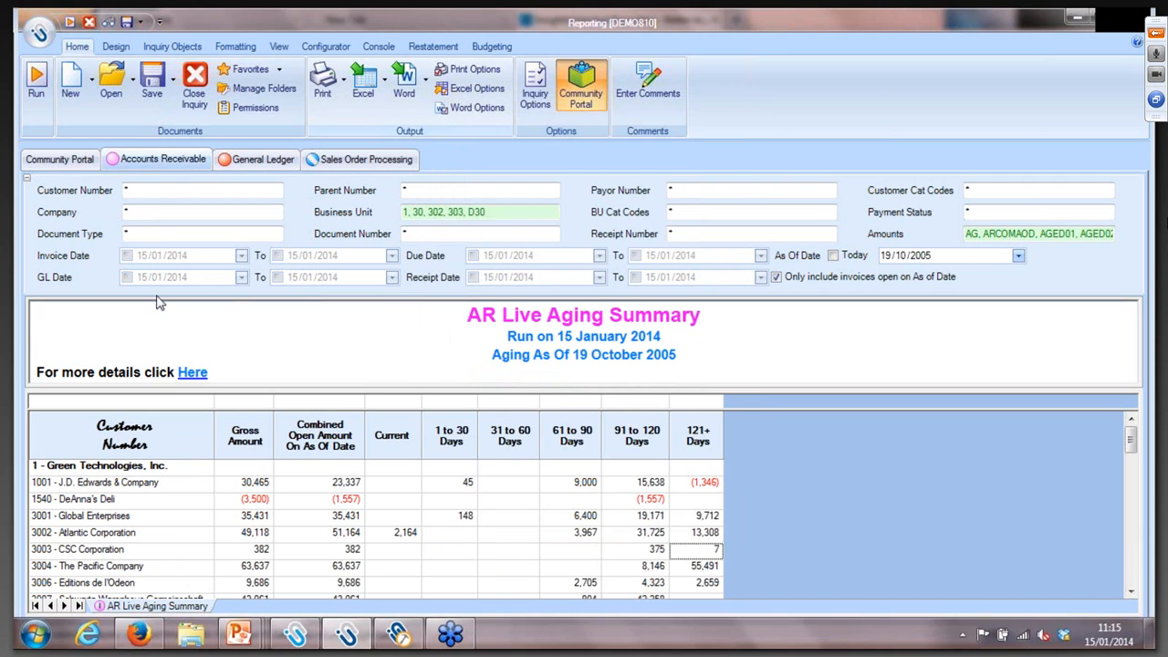
# - Export the aging summary to Word and check the print preview and Las Vegas rows of the document for 303
pyautogui.click(409, 80)
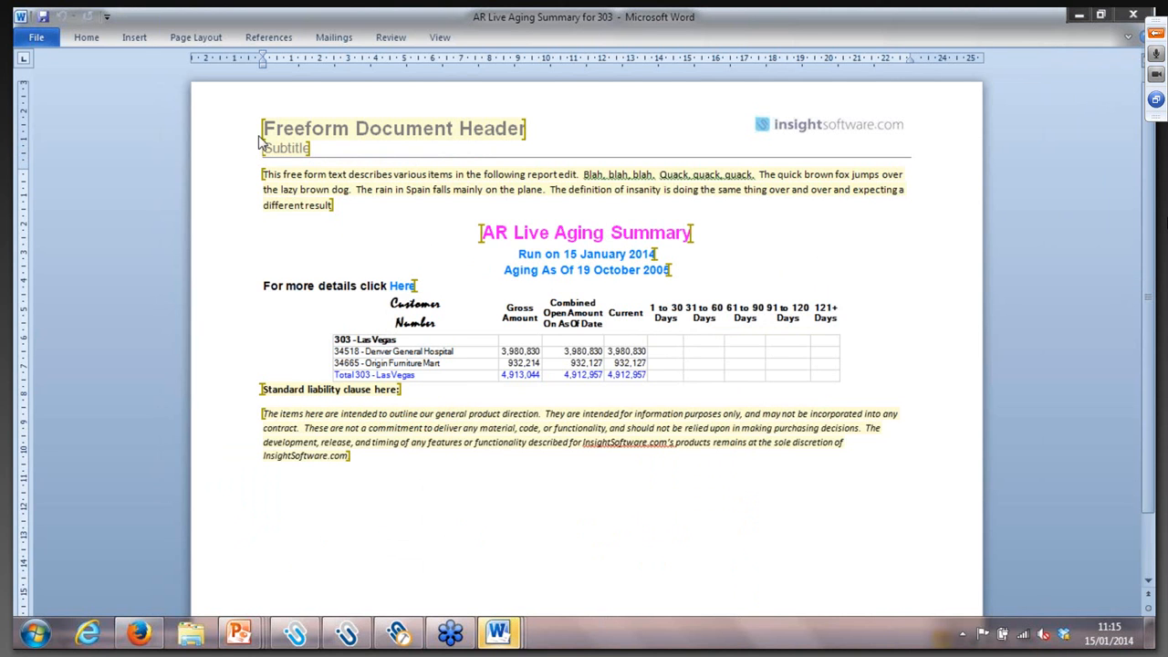
pyautogui.click(37, 37)
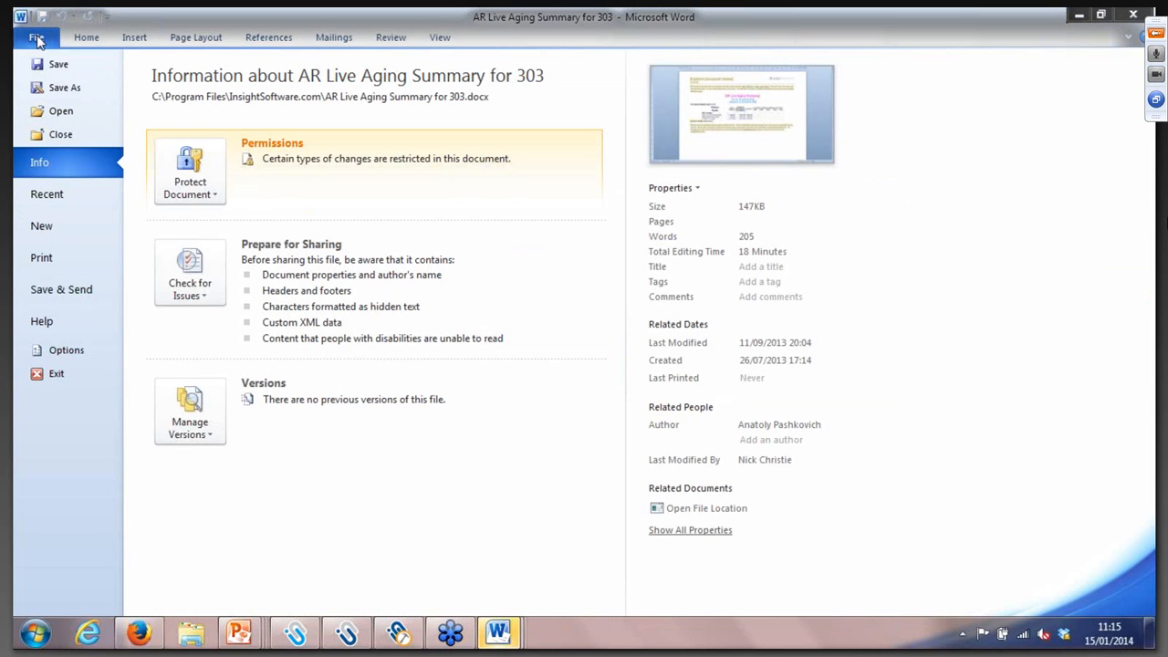
pyautogui.click(56, 263)
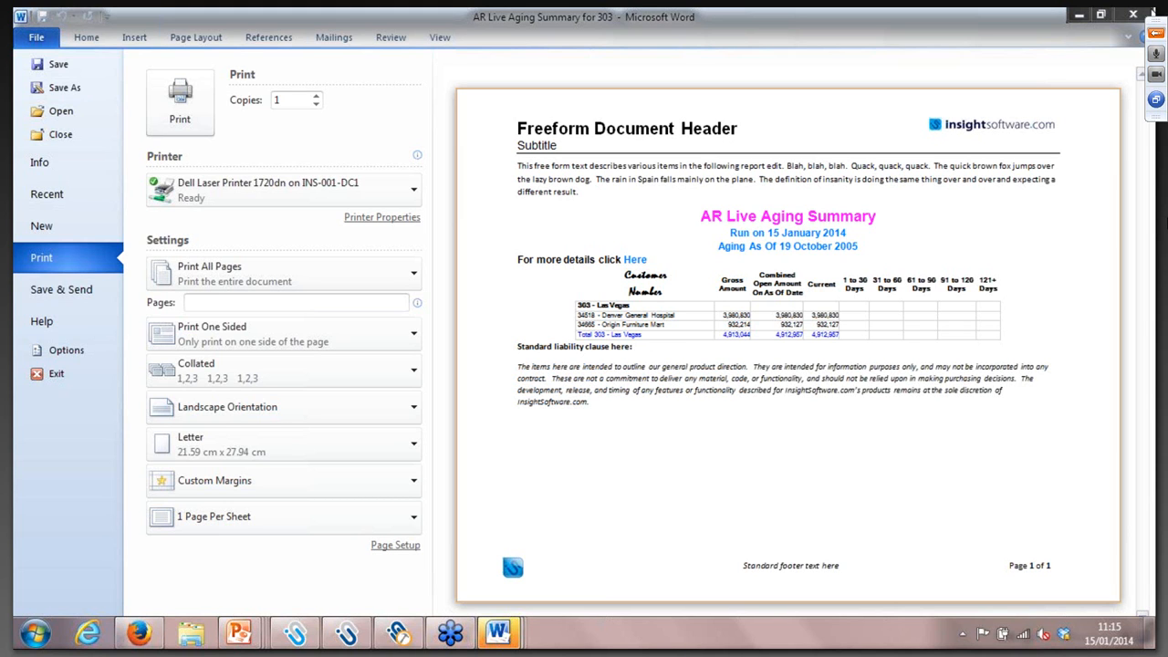
pyautogui.click(88, 40)
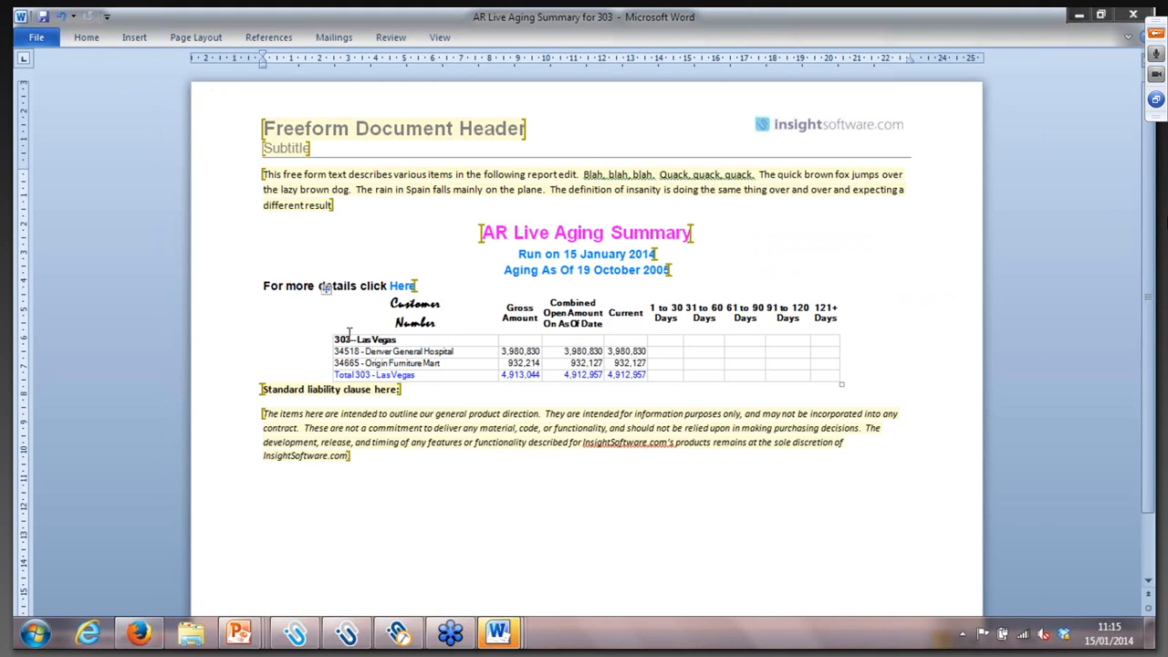
pyautogui.moveTo(334, 339); pyautogui.dragTo(365, 352)
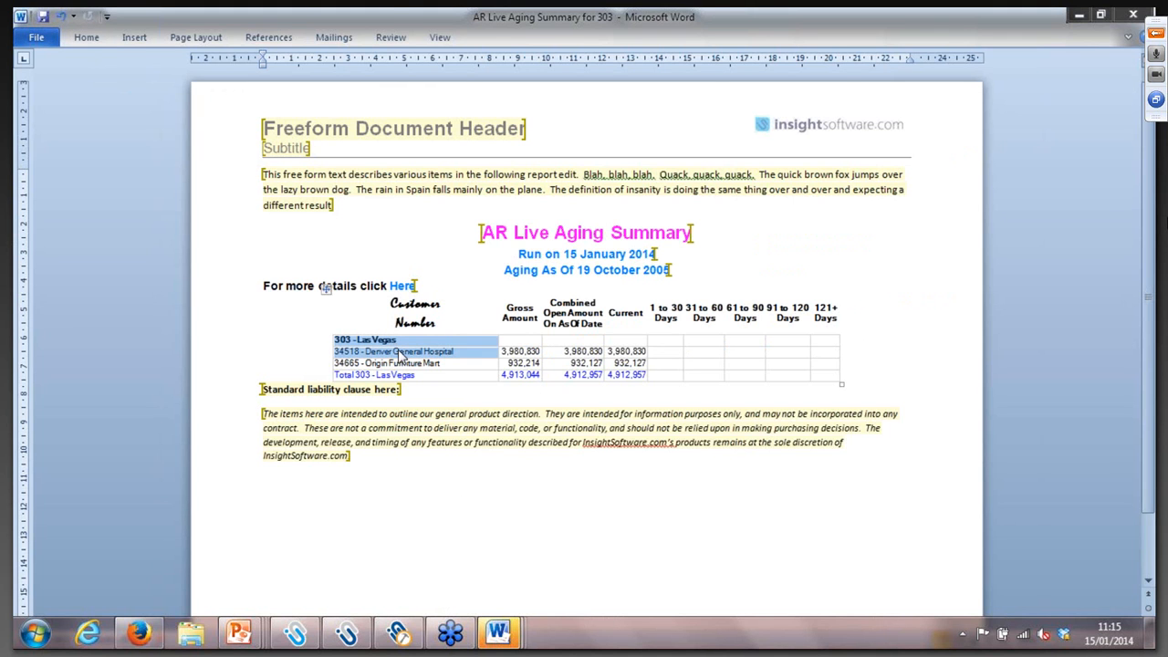
# - Close the exported Word documents for each business unit and return to Reporting
pyautogui.click(1133, 16)
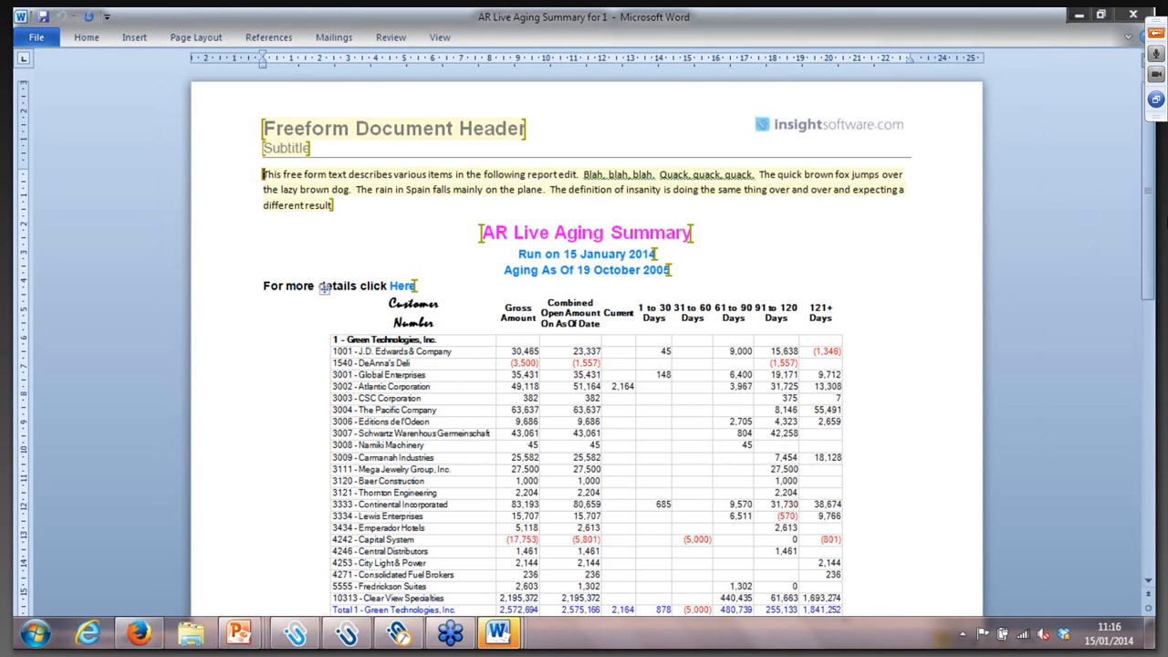
pyautogui.click(1137, 17)
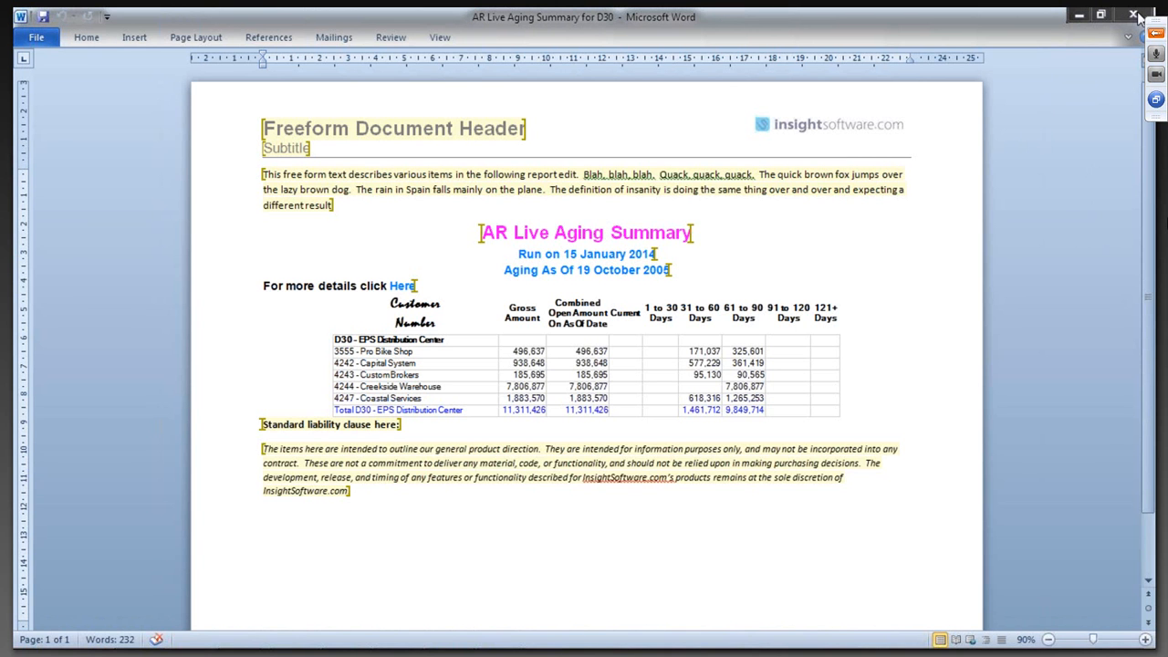
pyautogui.click(1136, 17)
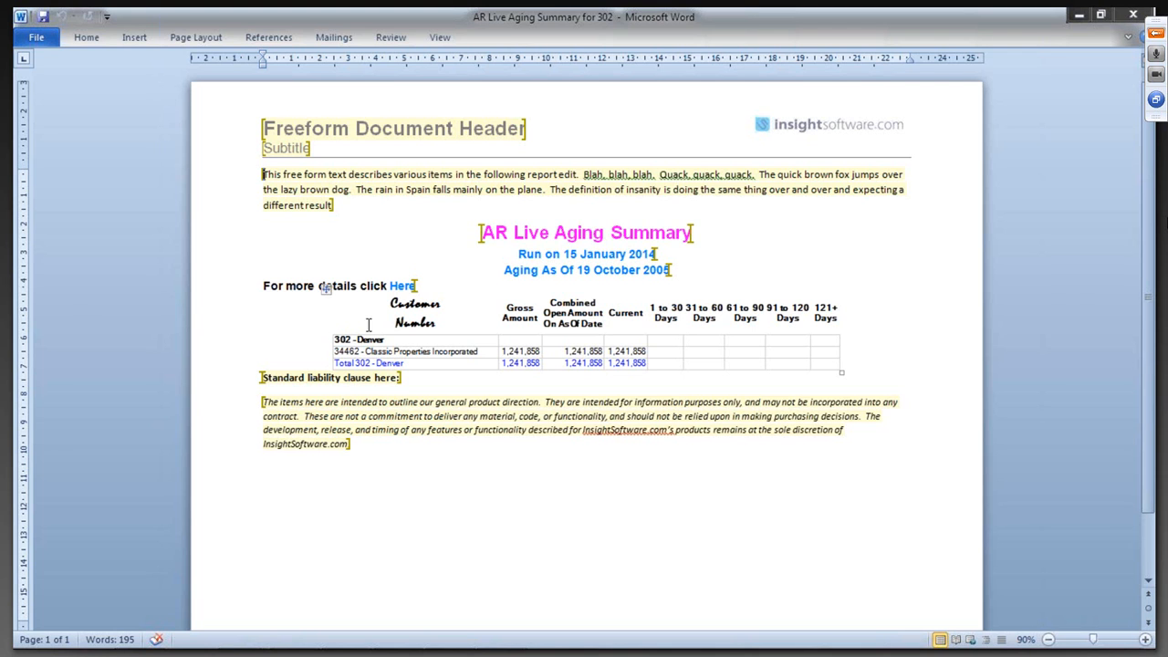
pyautogui.click(1135, 17)
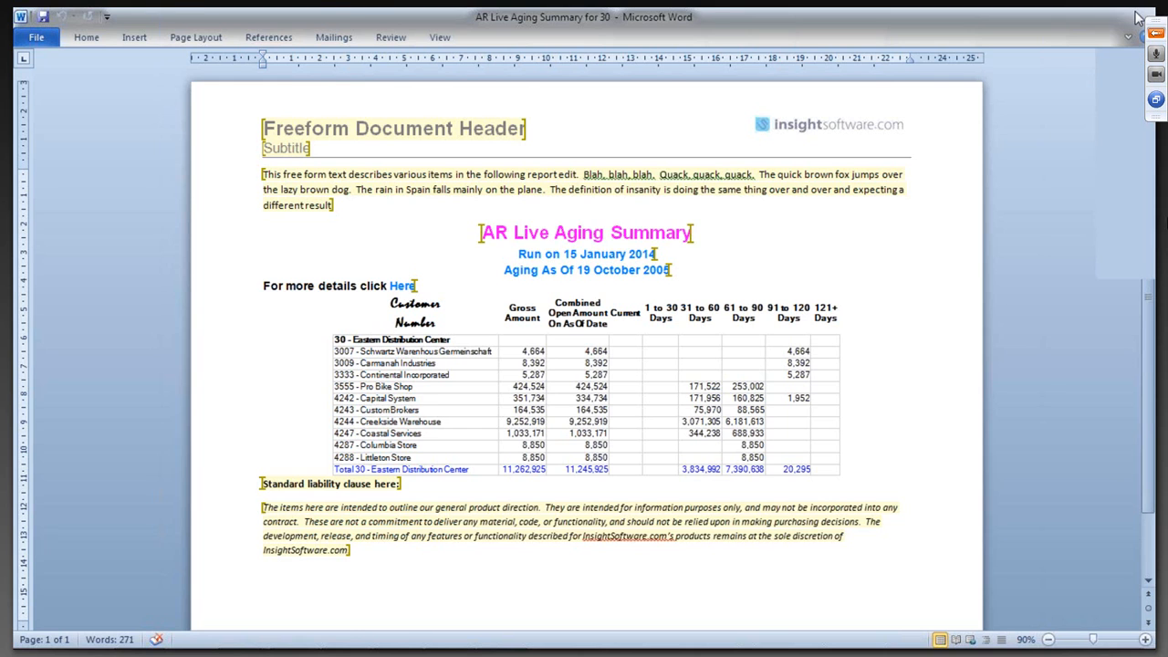
pyautogui.click(1135, 17)
pyautogui.click(630, 403)
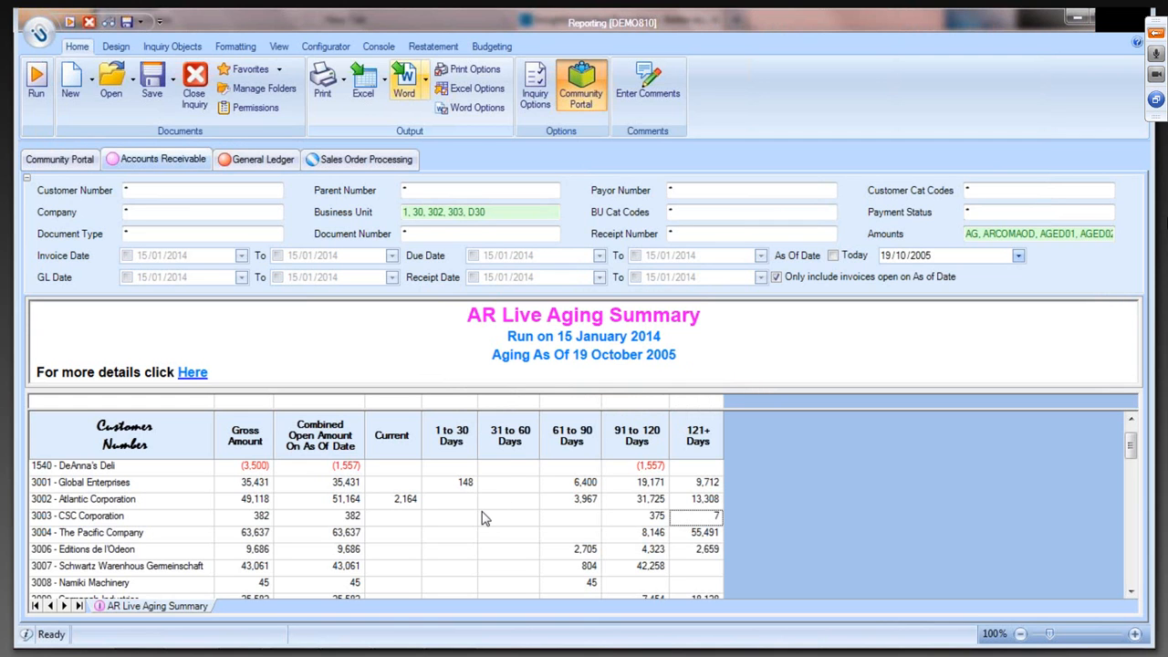
# - Switch to the PowerPoint slide show and advance it to item 3, File Bursting & Scheduler
pyautogui.moveTo(294, 636)
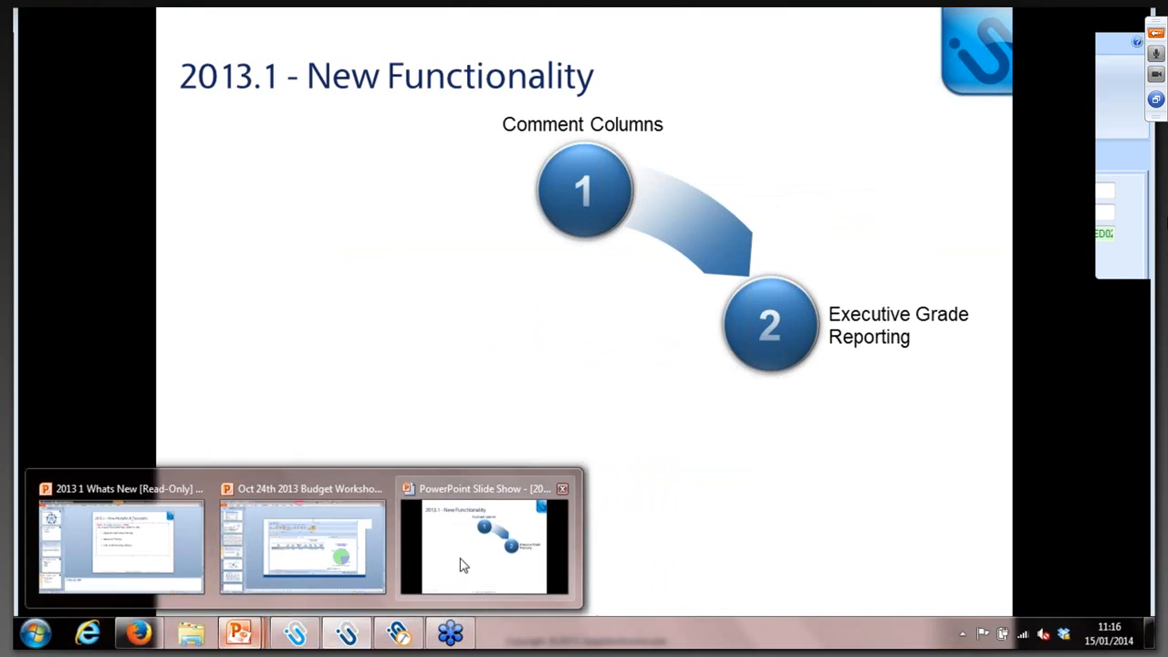
pyautogui.click(462, 563)
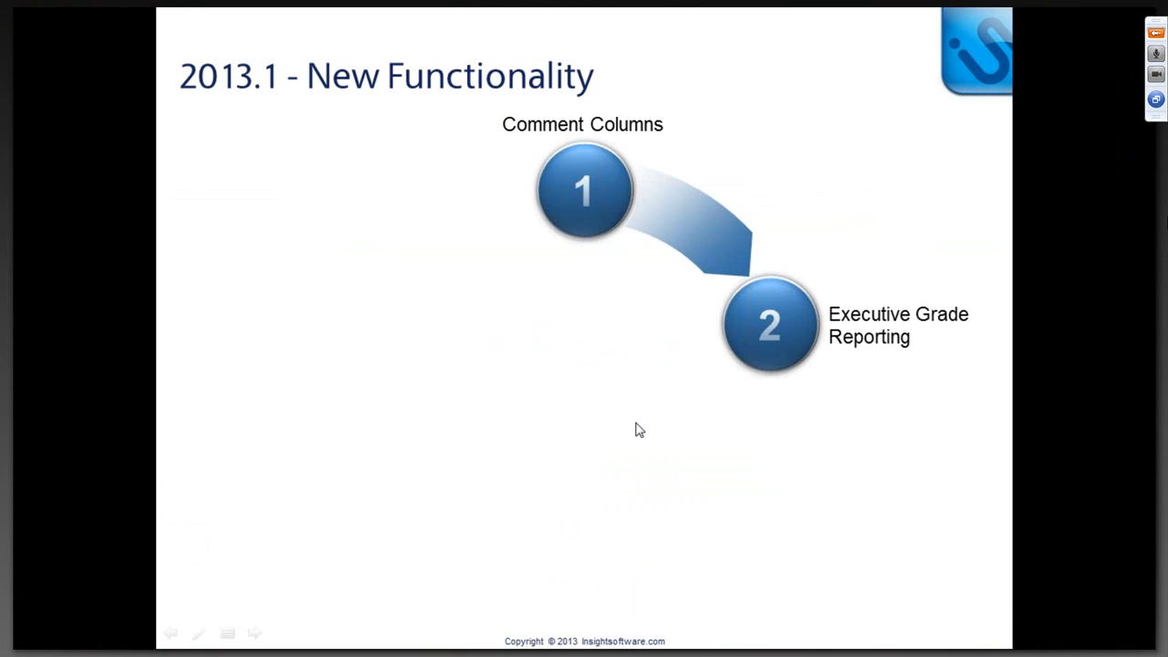
pyautogui.click(821, 382)
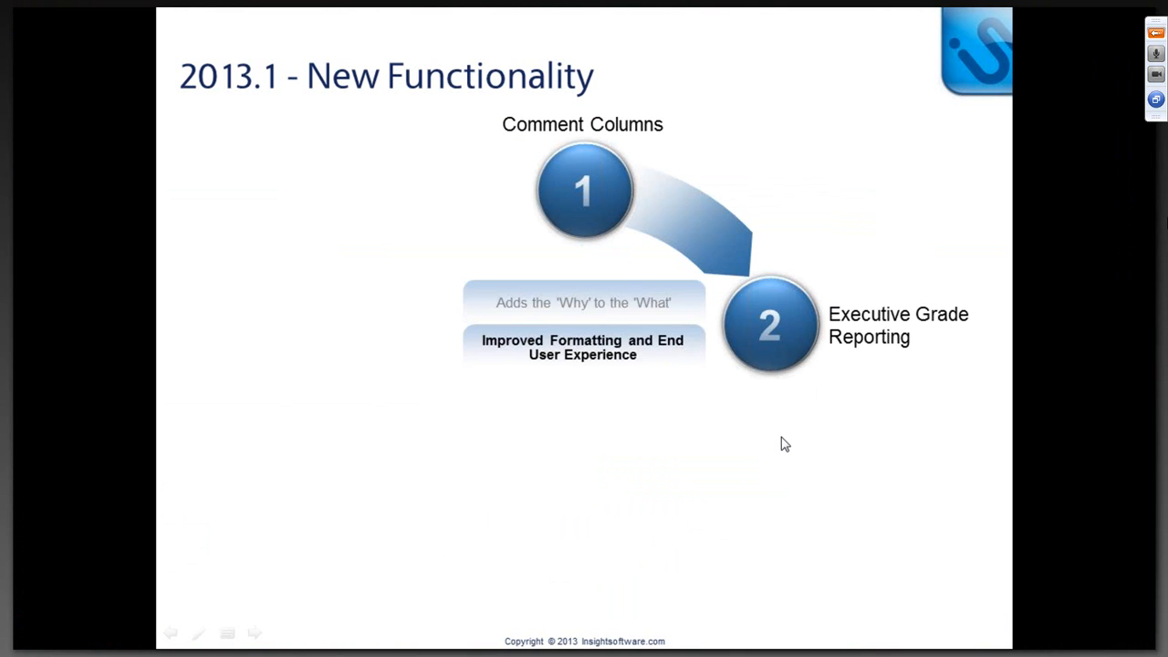
pyautogui.click(792, 432)
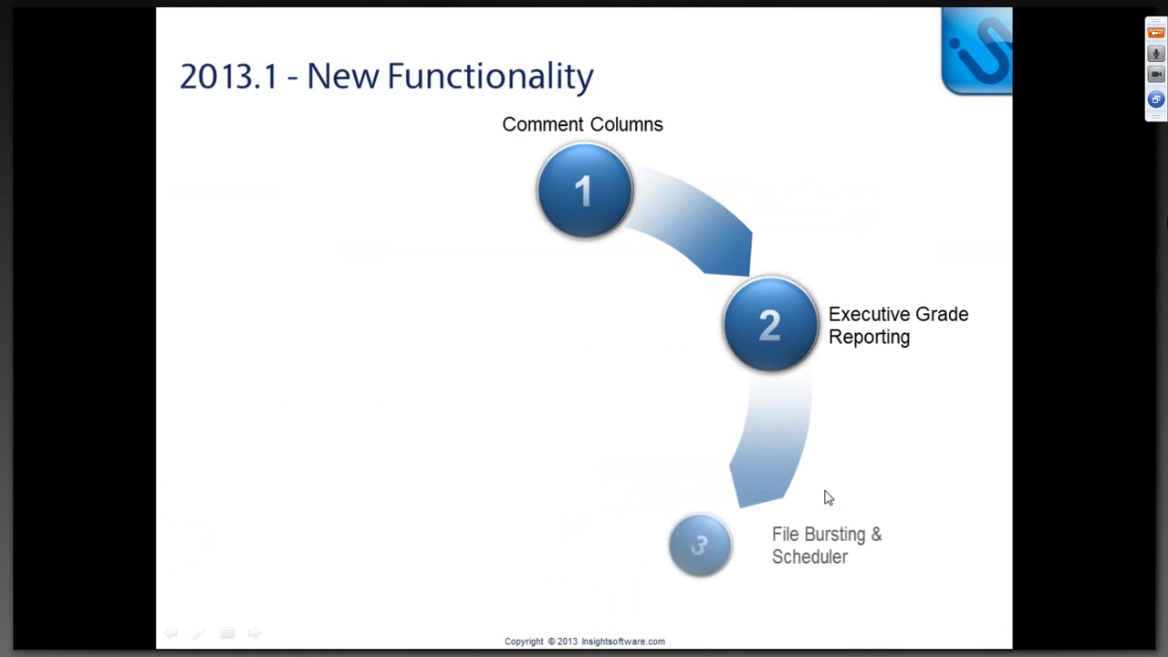
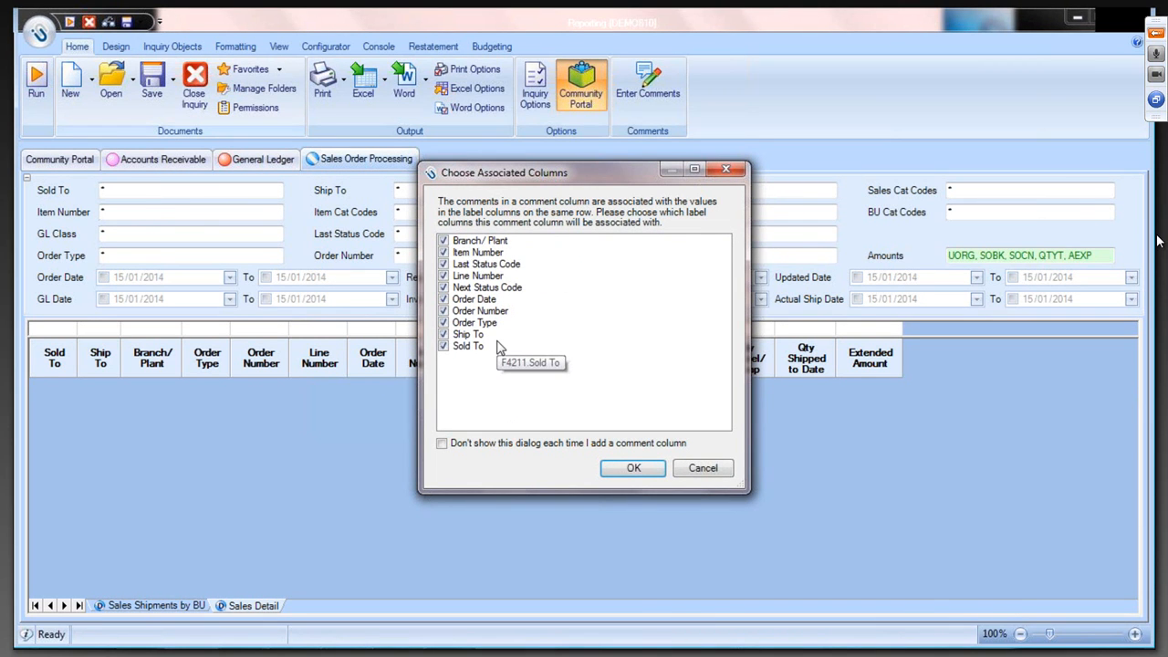
# - Clear every associated label column for the new comment column except Branch/Plant
pyautogui.click(481, 241)
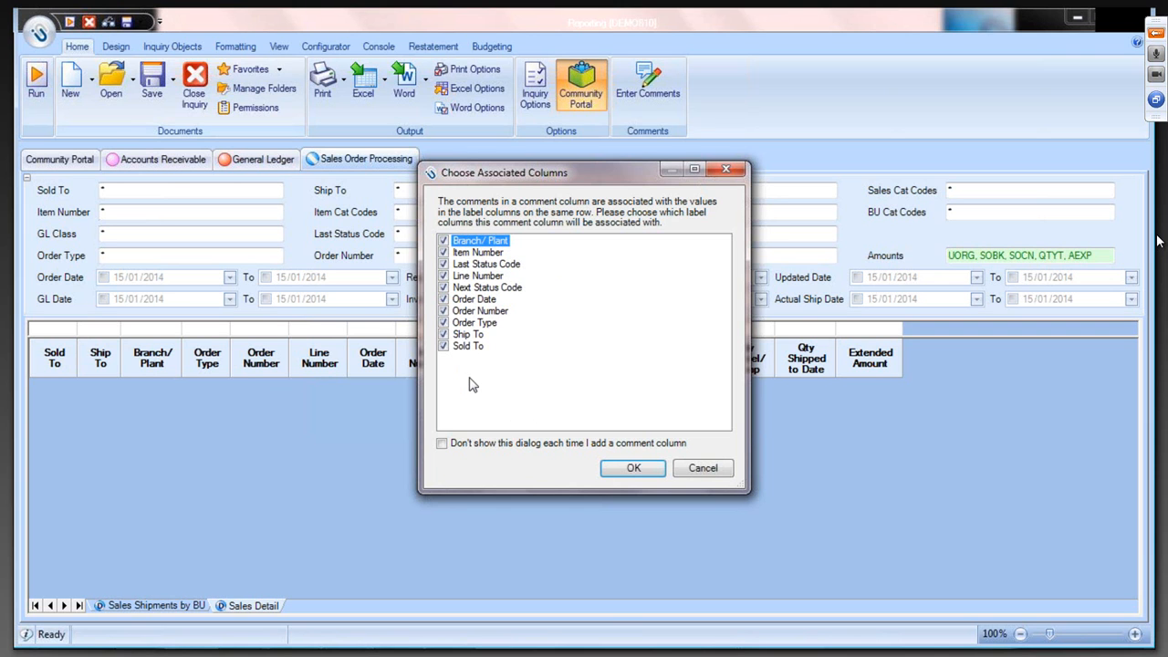
pyautogui.click(444, 253)
pyautogui.click(444, 263)
pyautogui.click(444, 276)
pyautogui.click(444, 287)
pyautogui.click(444, 300)
pyautogui.click(444, 311)
pyautogui.click(443, 323)
pyautogui.click(444, 335)
pyautogui.click(443, 346)
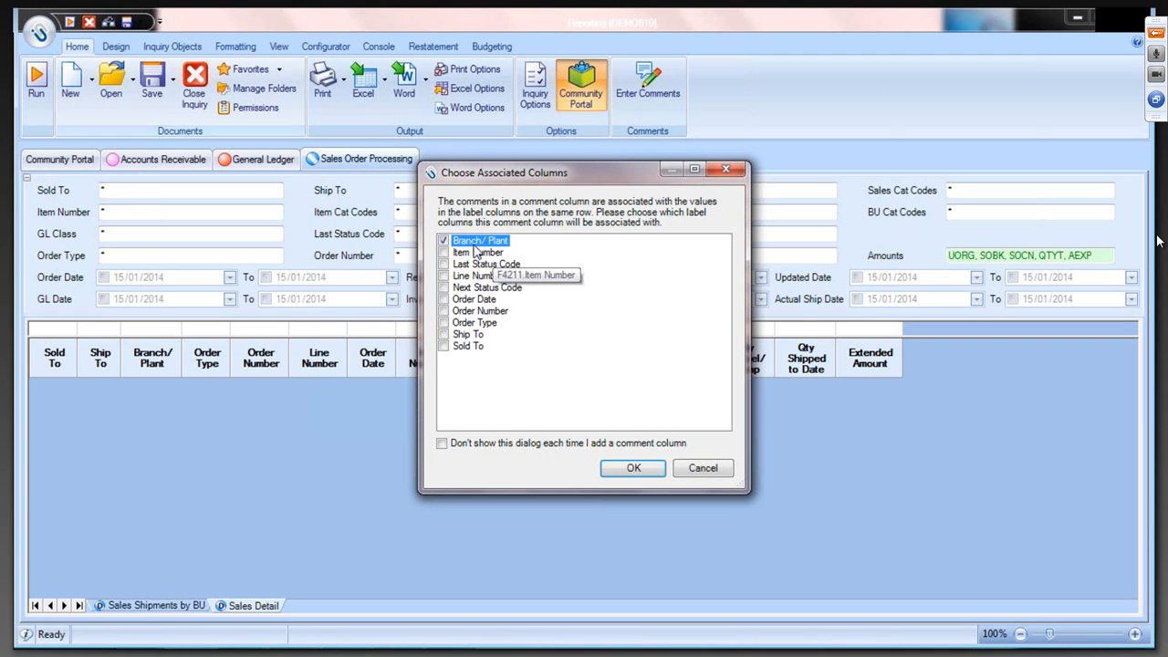
# - Also associate the comment column with Item Number and Sold To, and confirm the column choice
pyautogui.click(443, 253)
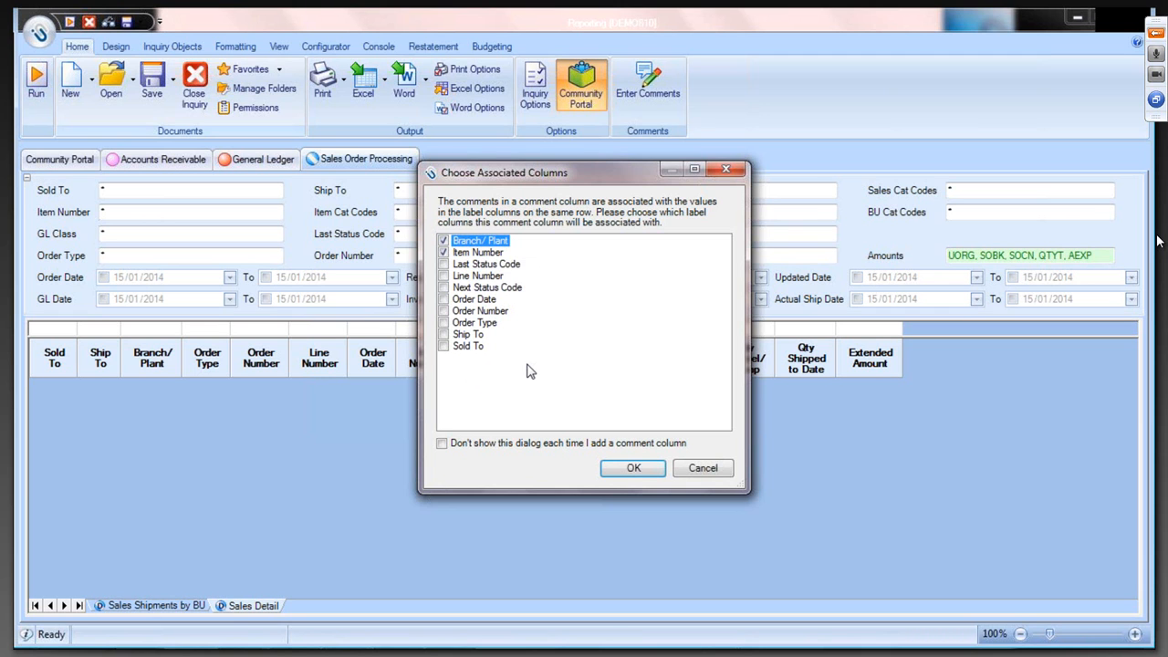
pyautogui.click(444, 348)
pyautogui.click(613, 468)
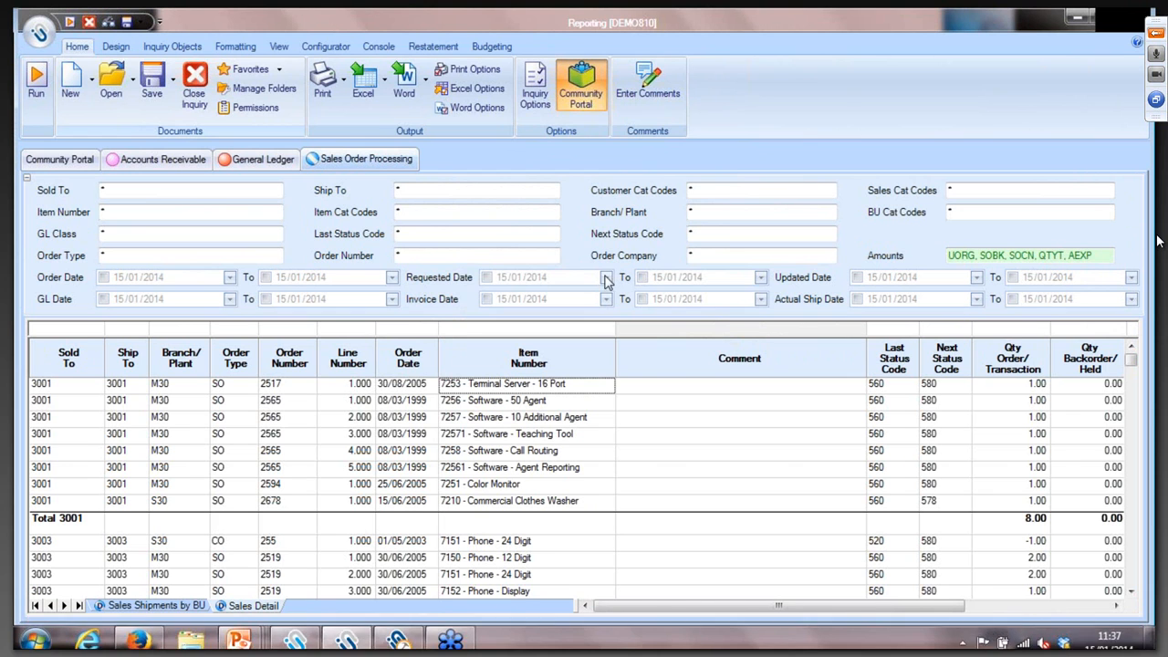
# - Start entering comments in the Sales Detail inquiry, saving the inquiry first
pyautogui.click(659, 94)
pyautogui.click(690, 392)
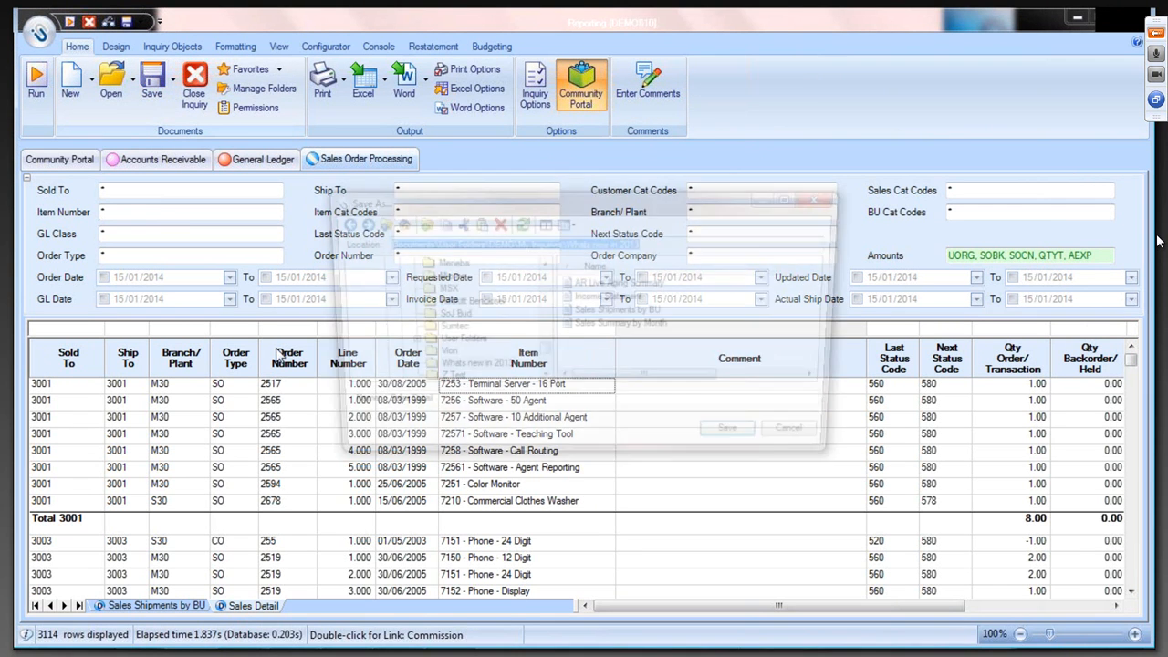
pyautogui.click(743, 443)
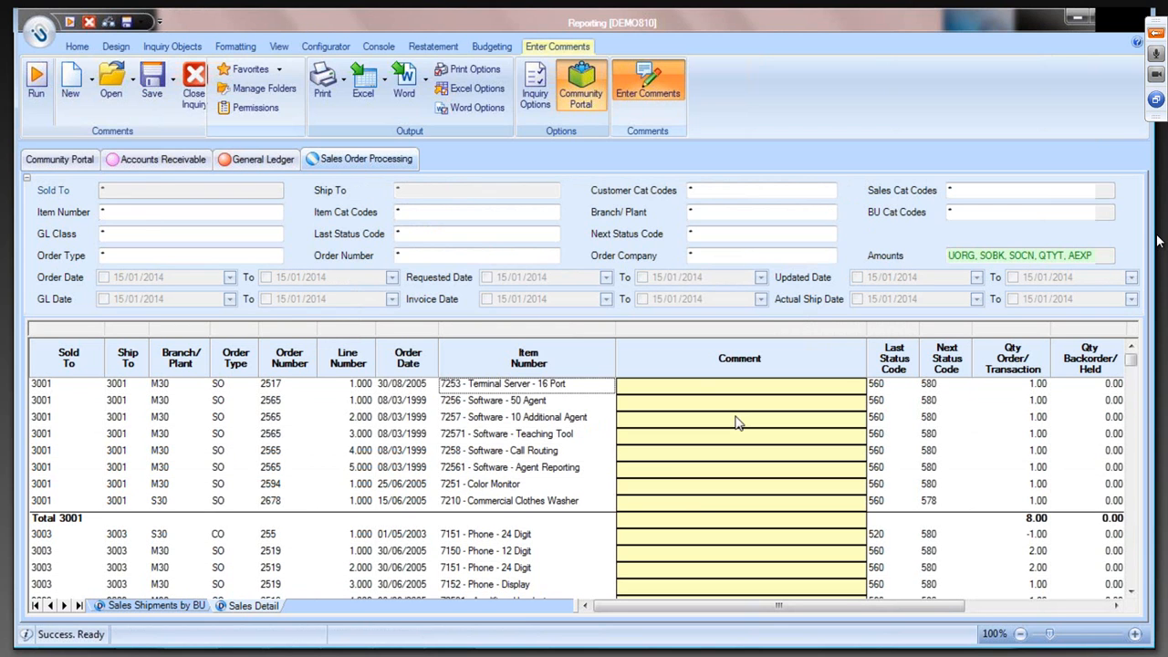
# - In the S30 24-digit phone row dated 26/02/1999, enter "Comment for", its Sold To number and ", s30, 24 digit phone", and save the comments
pyautogui.scroll(-3, 694, 502)
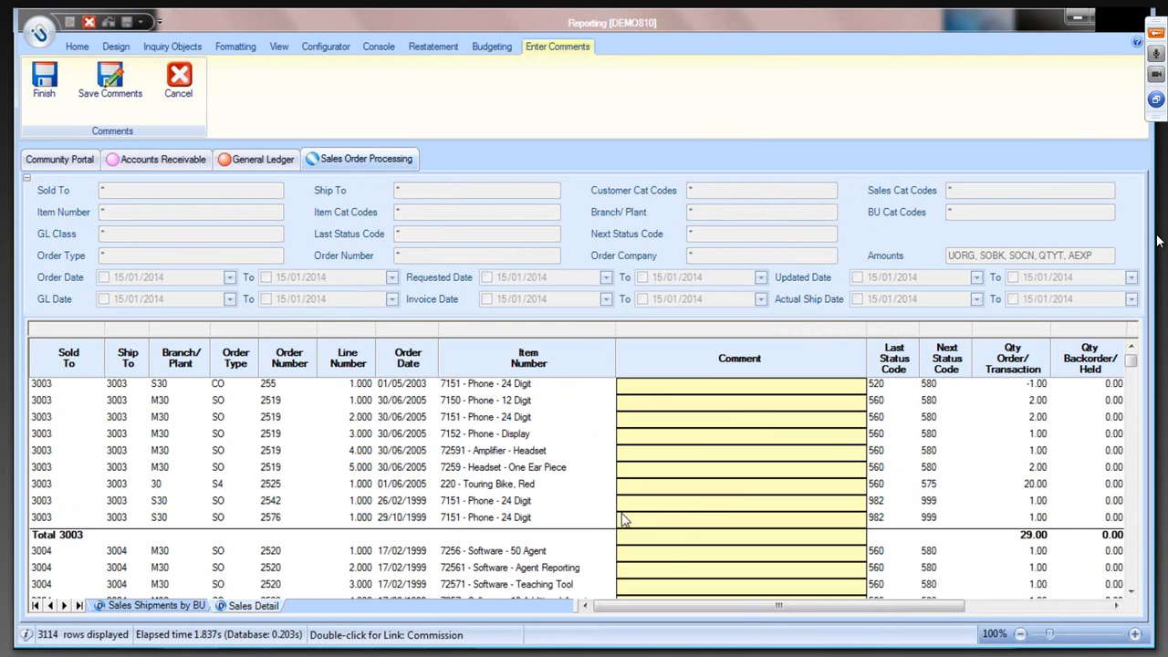
pyautogui.click(661, 502)
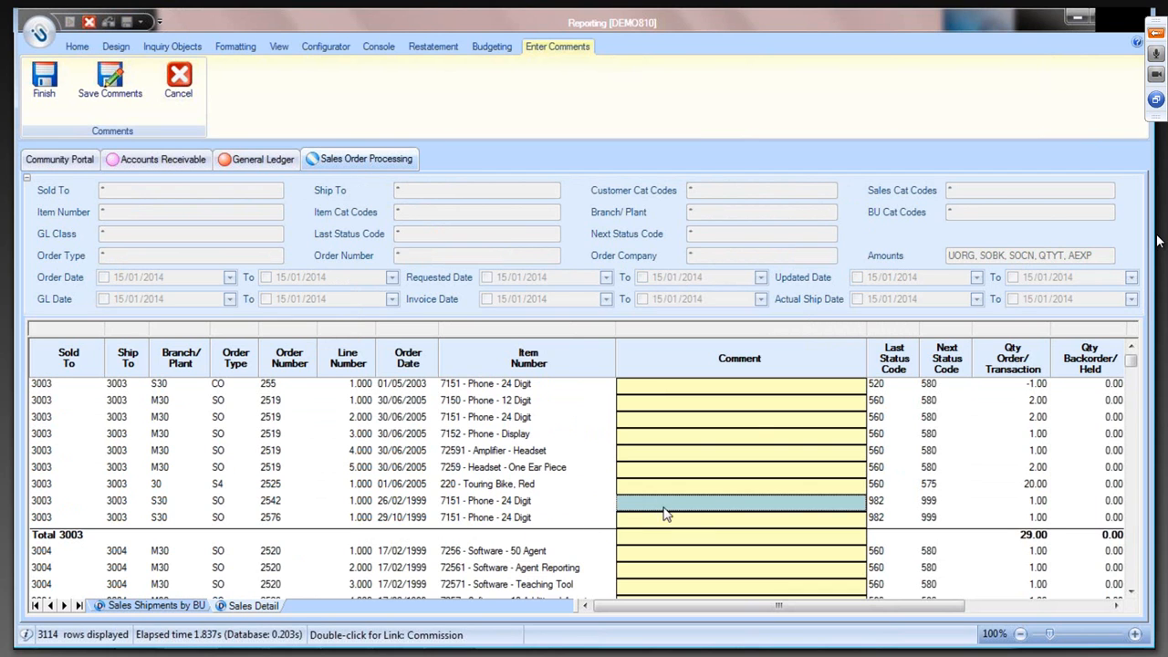
pyautogui.write('Comment for ')
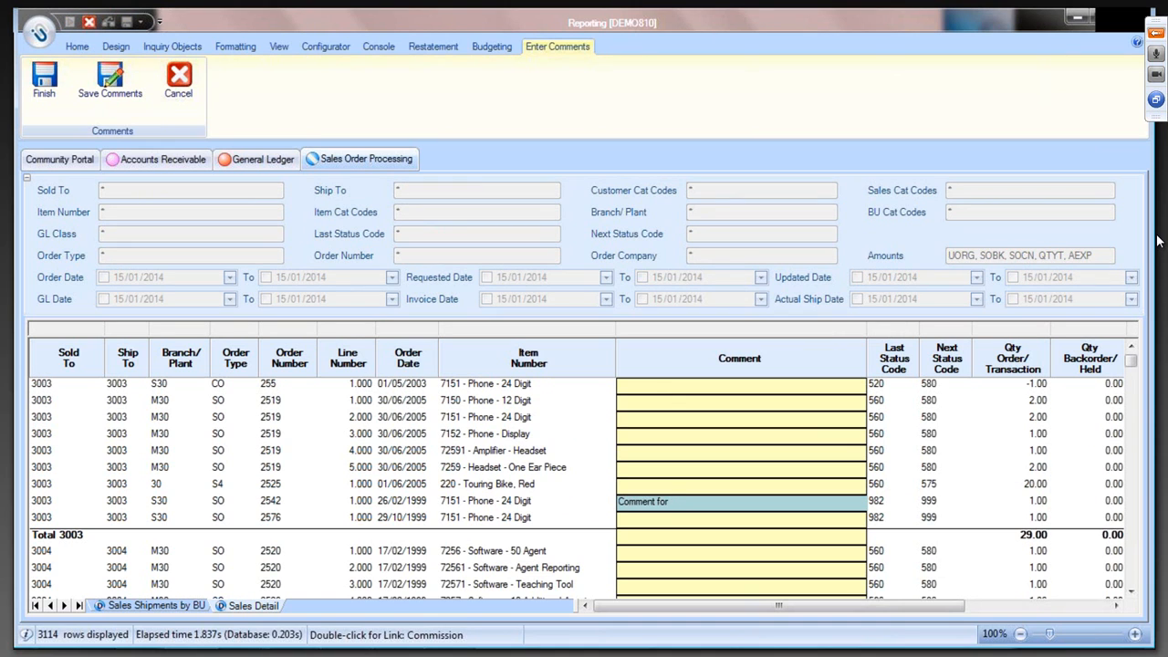
pyautogui.write('3003, s3')
pyautogui.write('0, 24 digit phone')
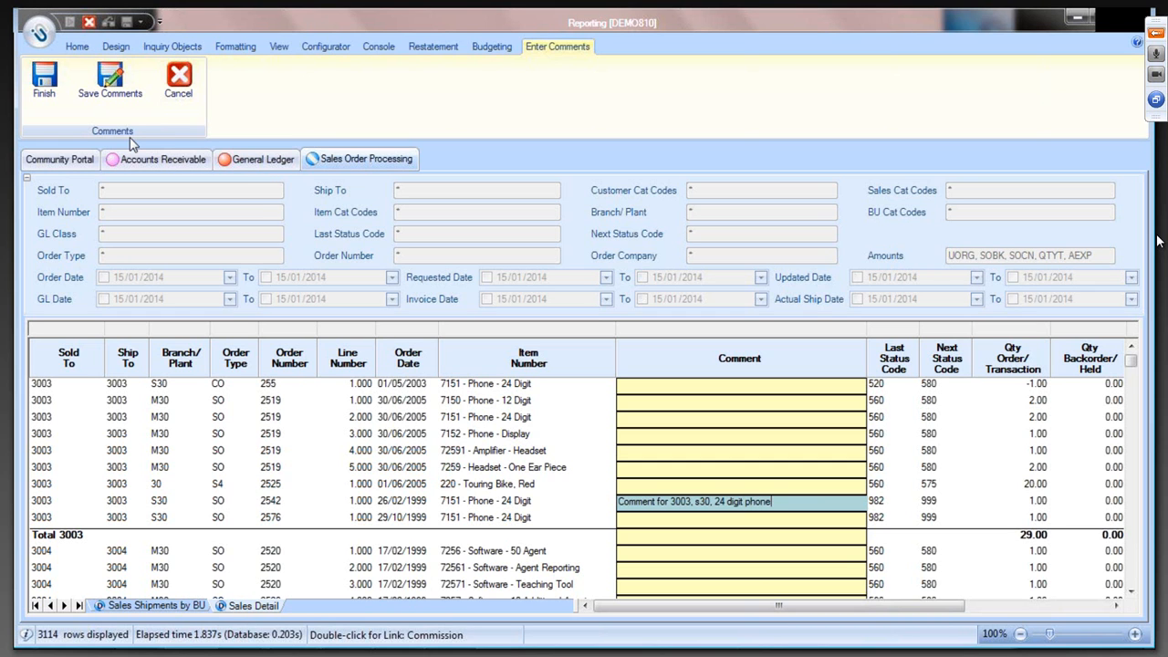
pyautogui.click(101, 86)
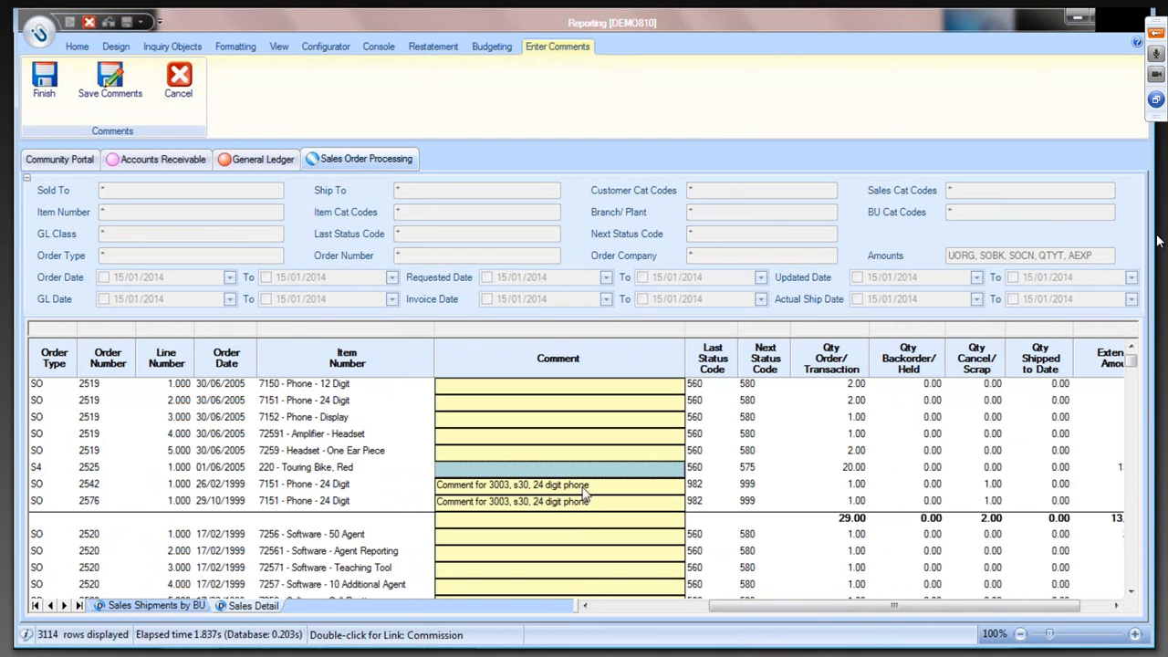
# - Compare the comments, Sold To, Item Number and Branch/Plant values of the two neighbouring S30 24-digit phone rows
pyautogui.click(585, 487)
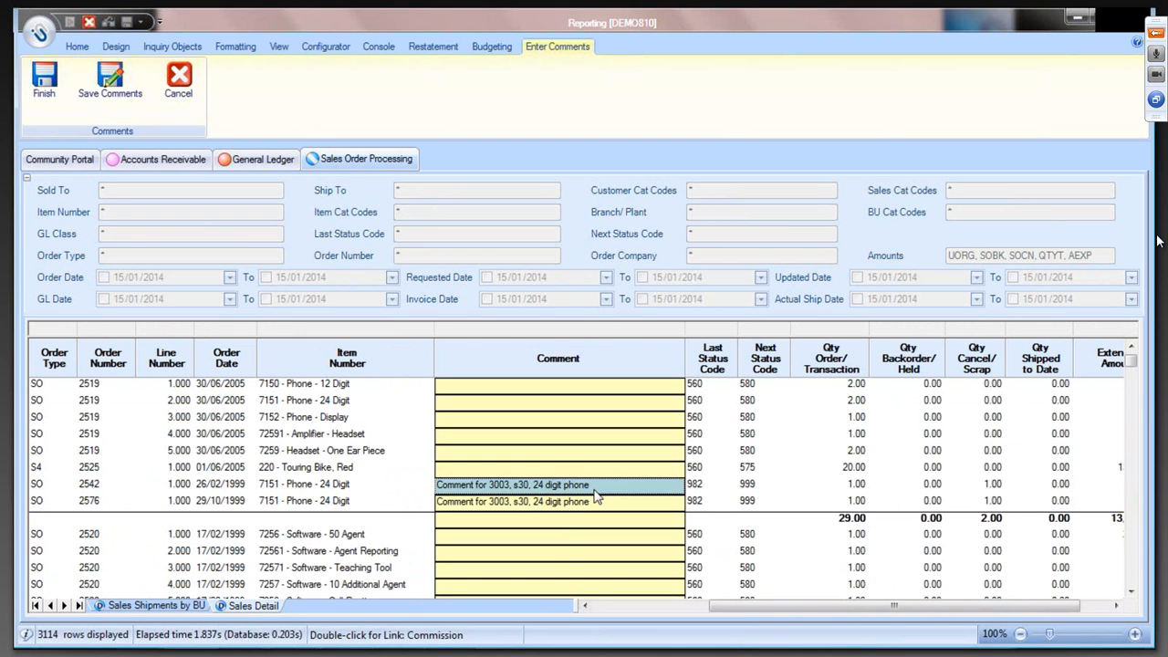
pyautogui.click(599, 501)
pyautogui.moveTo(723, 616); pyautogui.dragTo(610, 617)
pyautogui.moveTo(41, 484); pyautogui.dragTo(56, 507)
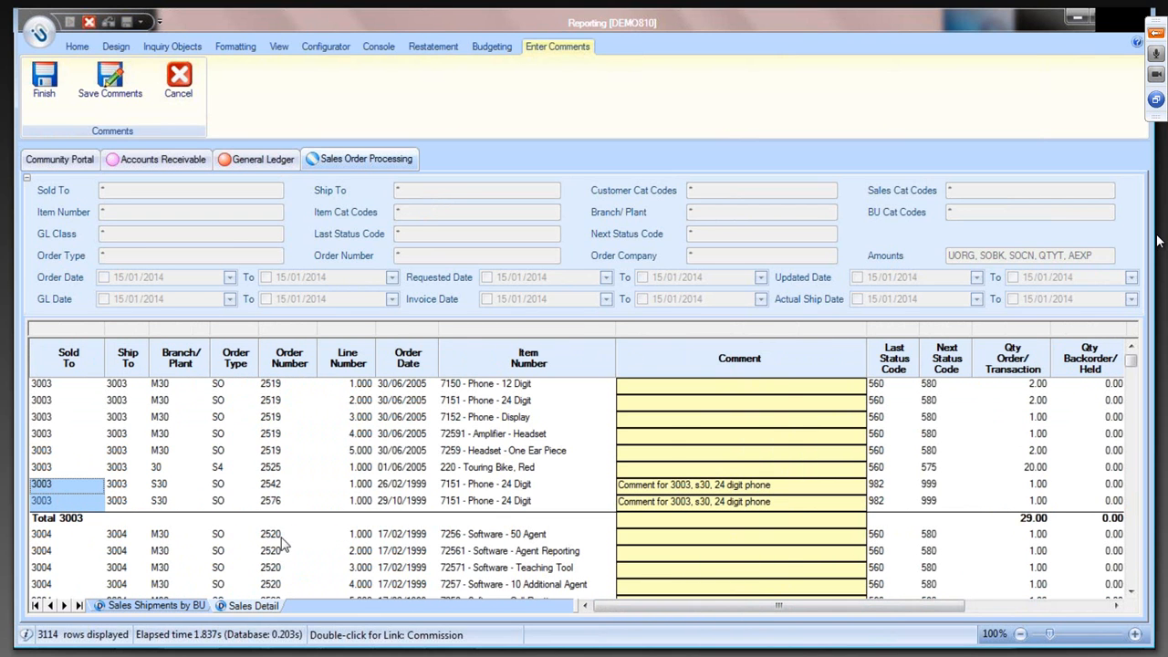
pyautogui.moveTo(459, 490); pyautogui.dragTo(458, 504)
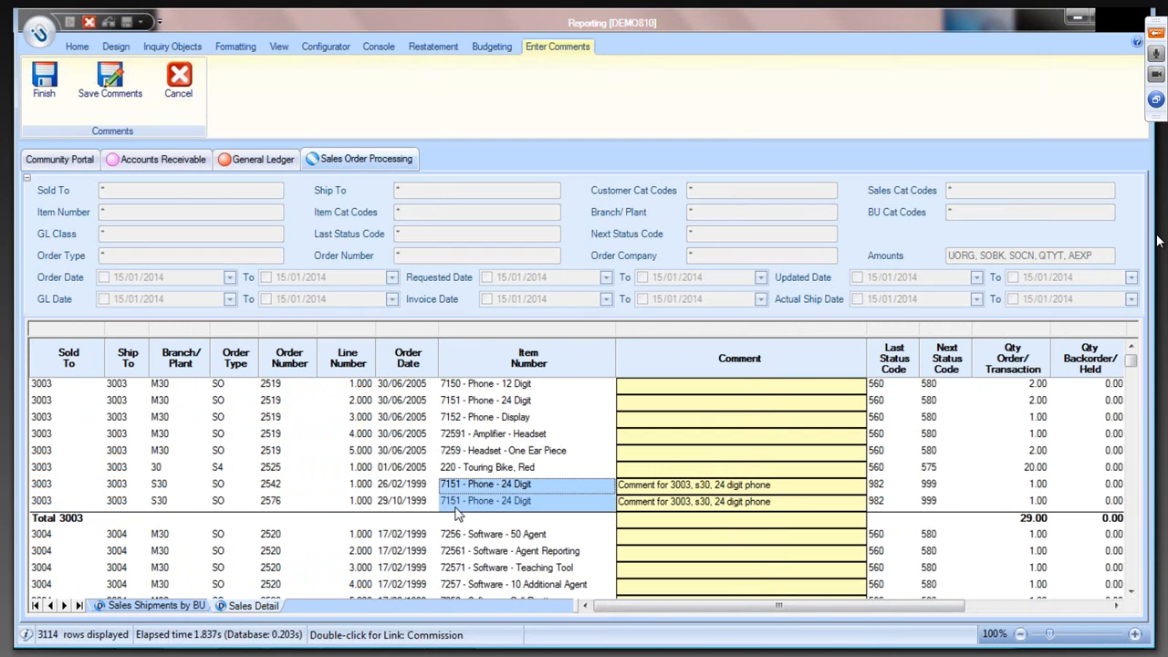
pyautogui.moveTo(170, 488); pyautogui.dragTo(188, 506)
pyautogui.moveTo(803, 491); pyautogui.dragTo(802, 495)
pyautogui.click(801, 503)
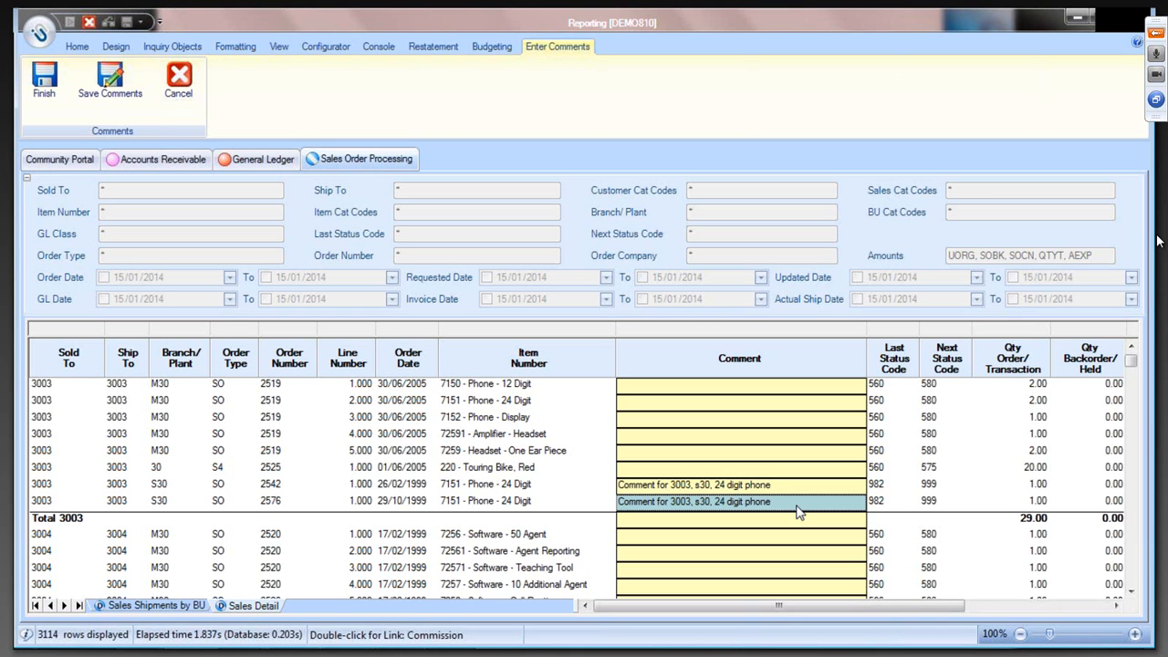
# - Check the Comment and Next Status Code columns, and finish comment entry
pyautogui.click(767, 359)
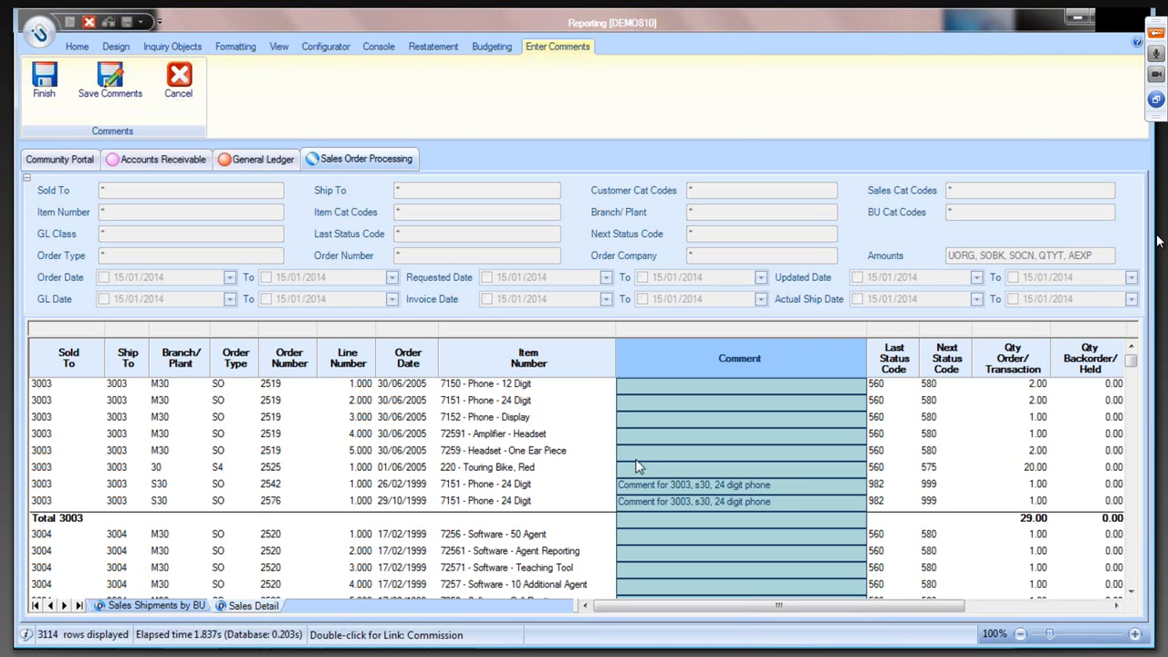
pyautogui.click(644, 491)
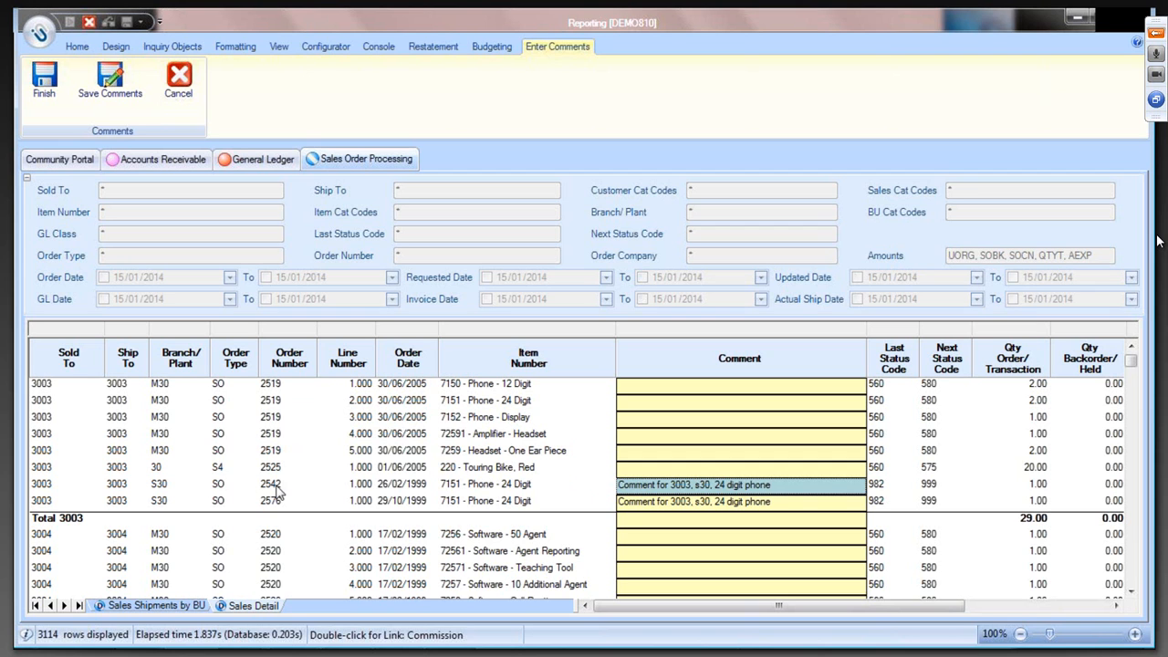
pyautogui.click(954, 367)
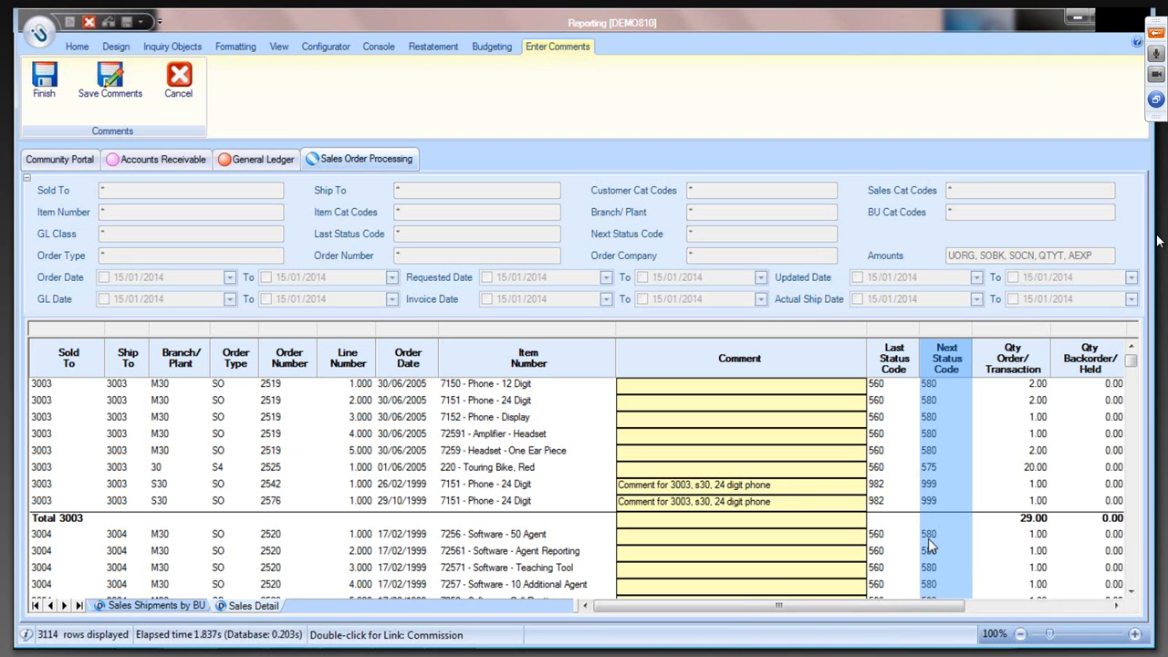
pyautogui.click(40, 91)
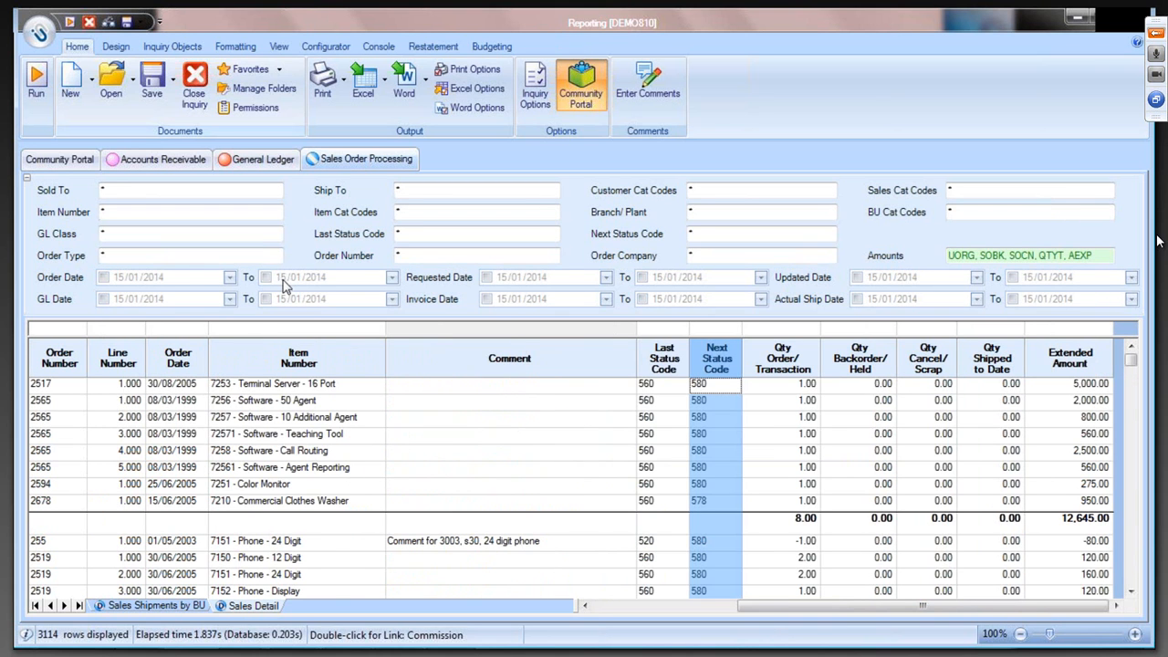
# - Show the Sales Shipments by BU report at 110% zoom with the filter area collapsed
pyautogui.click(194, 604)
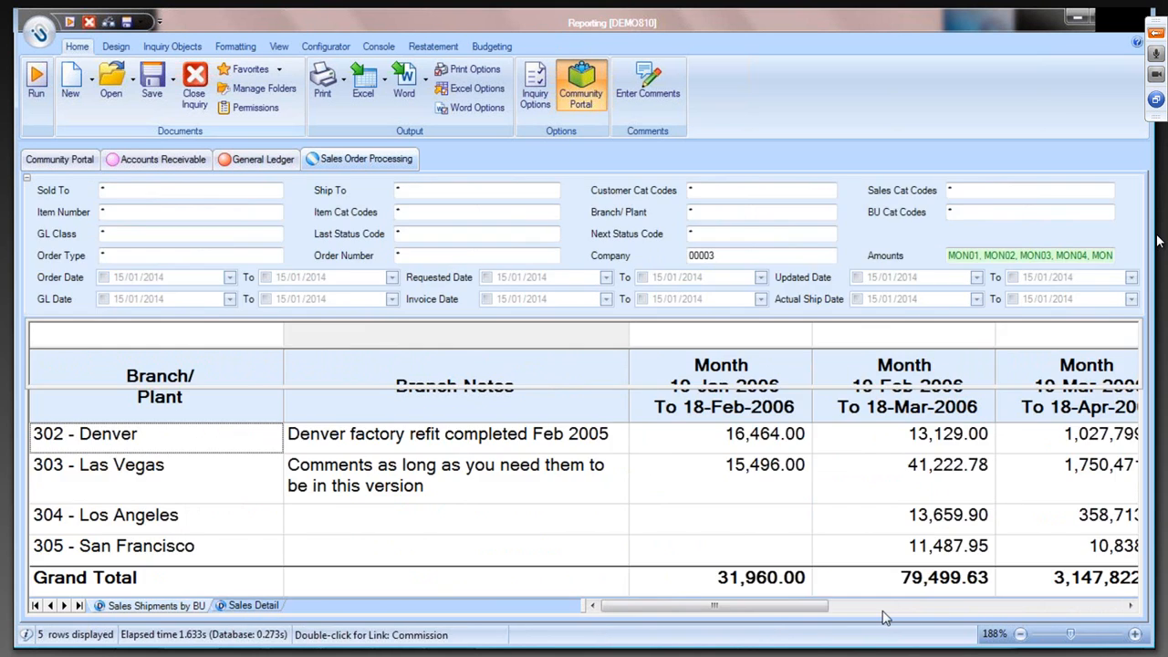
pyautogui.click(1021, 635)
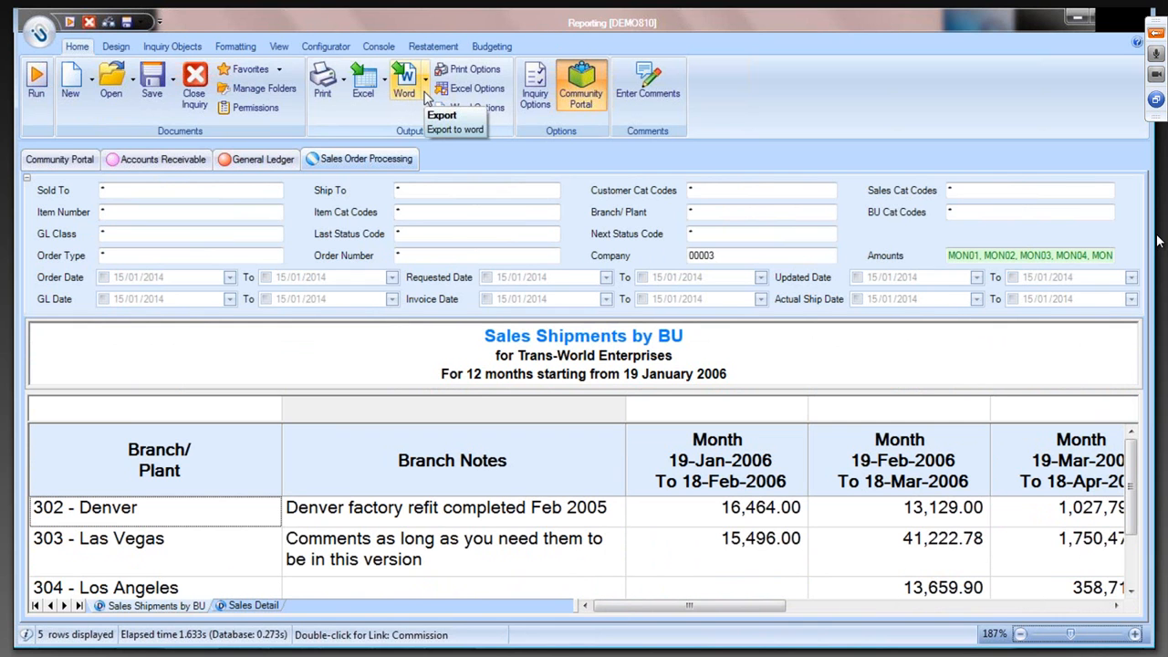
pyautogui.moveTo(1070, 633); pyautogui.dragTo(1052, 638)
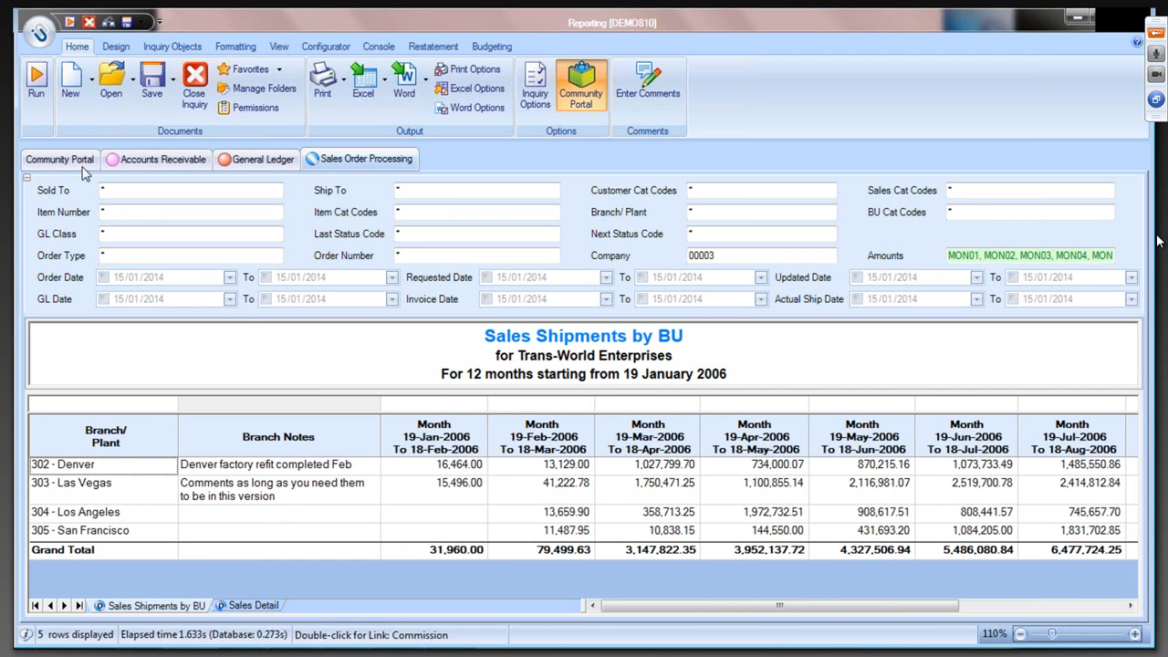
pyautogui.click(28, 180)
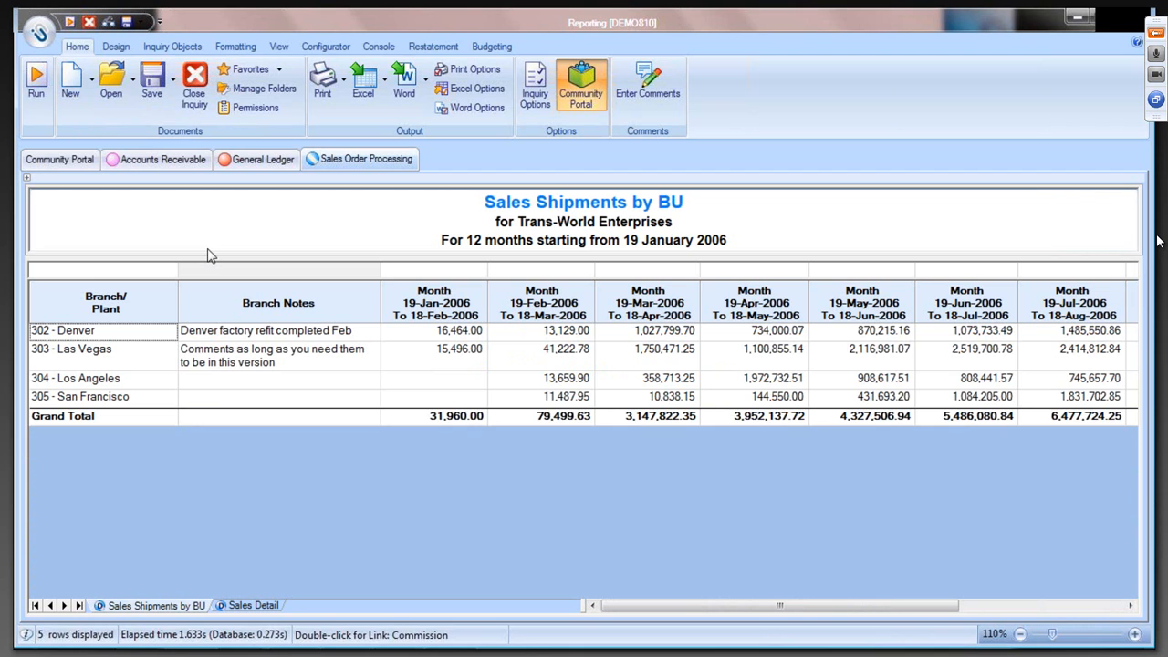